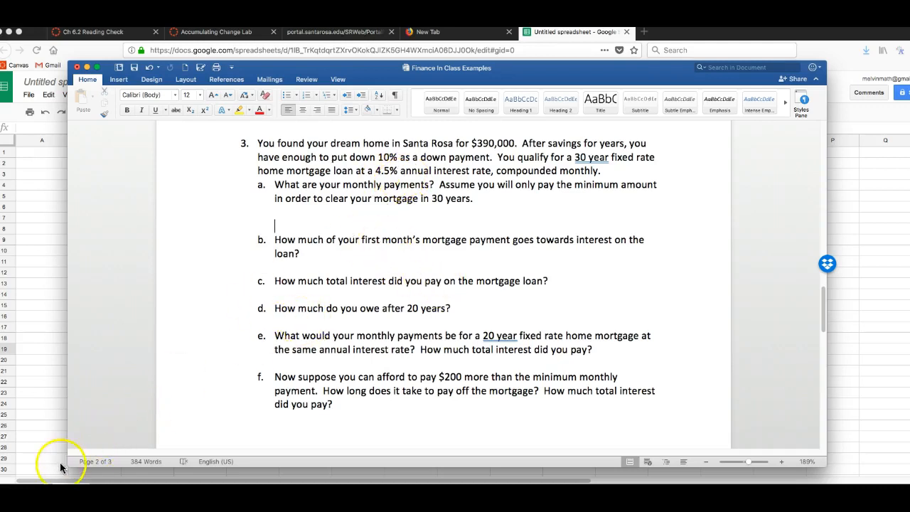
- Widen the document window and start an equation below question a that reads P_0 = 390,000
left_click_drag(70, 464, 32, 469)
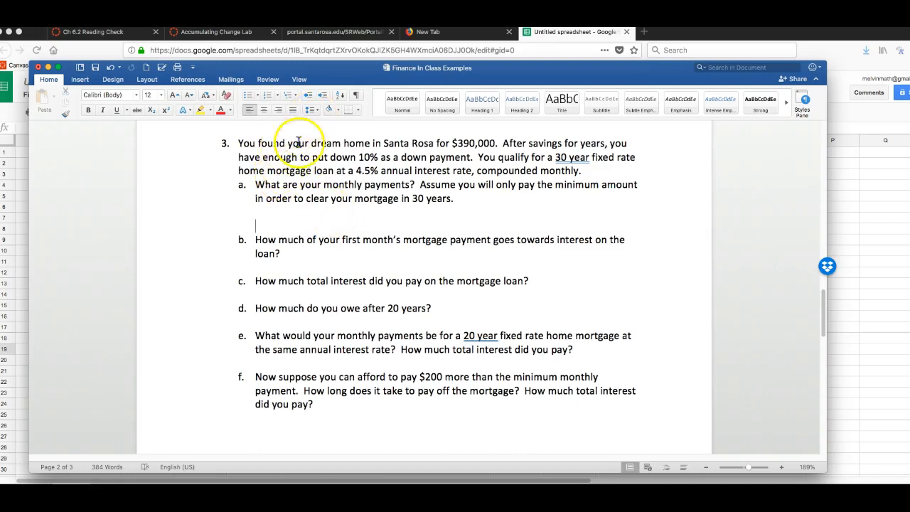
left_click(276, 213)
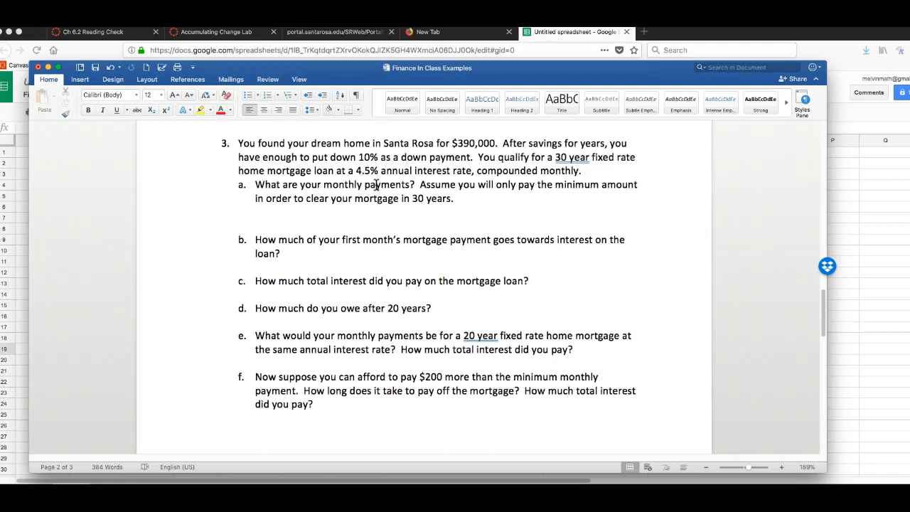
key("ctrl+equal")
type("P")
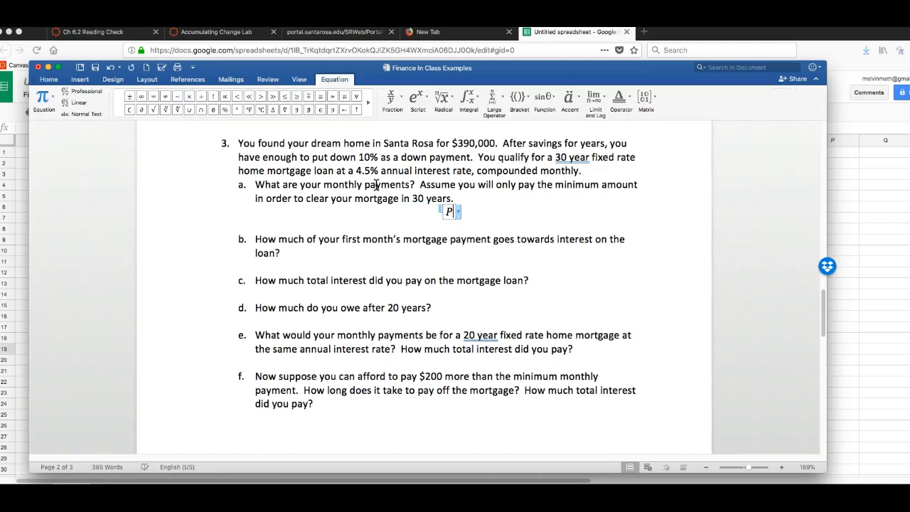
type("_0 =")
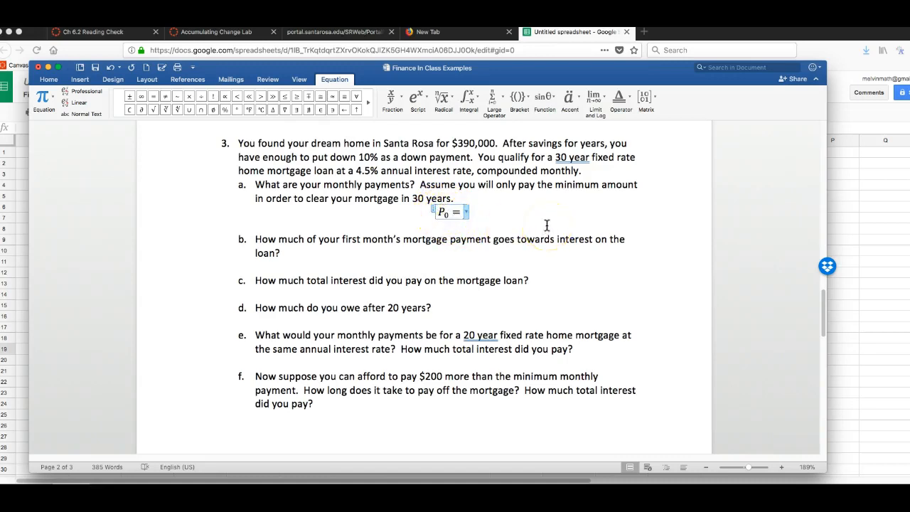
type("390,000")
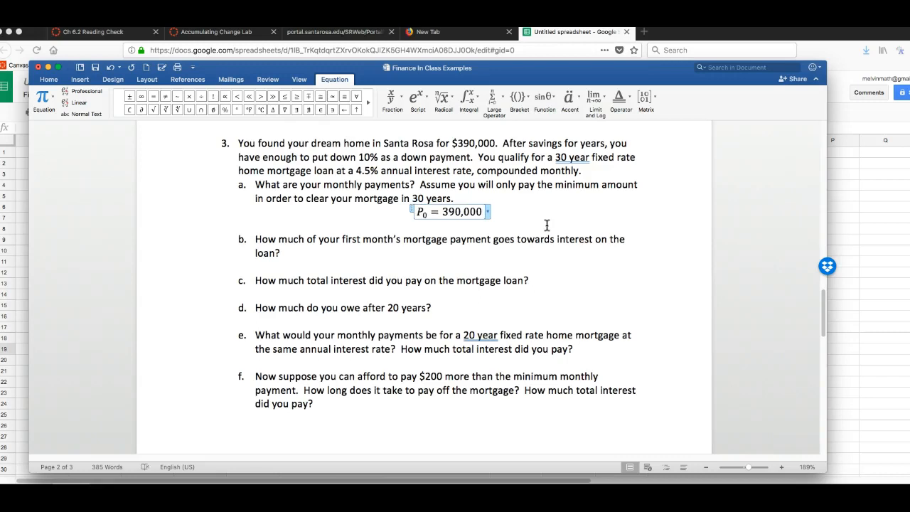
- Subtract the 10% down payment in the P_0 equation by adding − (.10)(390,000) = 351,000
type("-")
type("(")
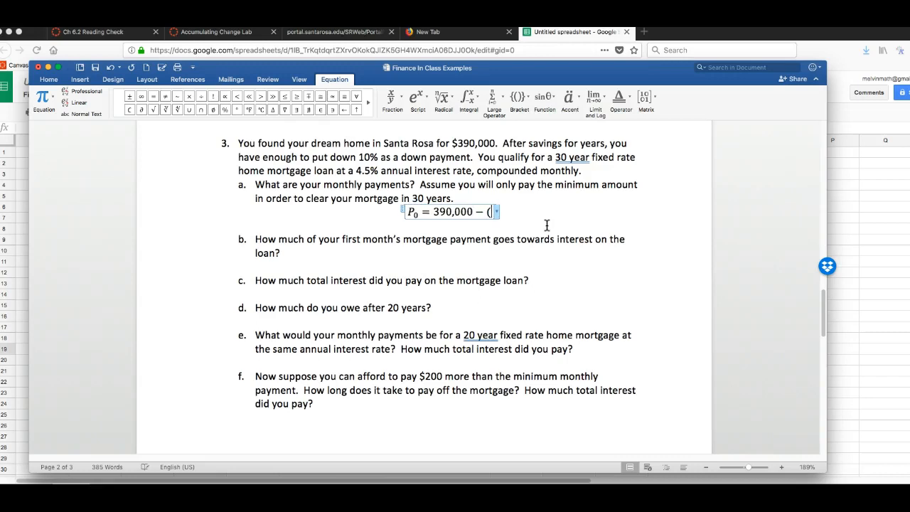
type(".10)(")
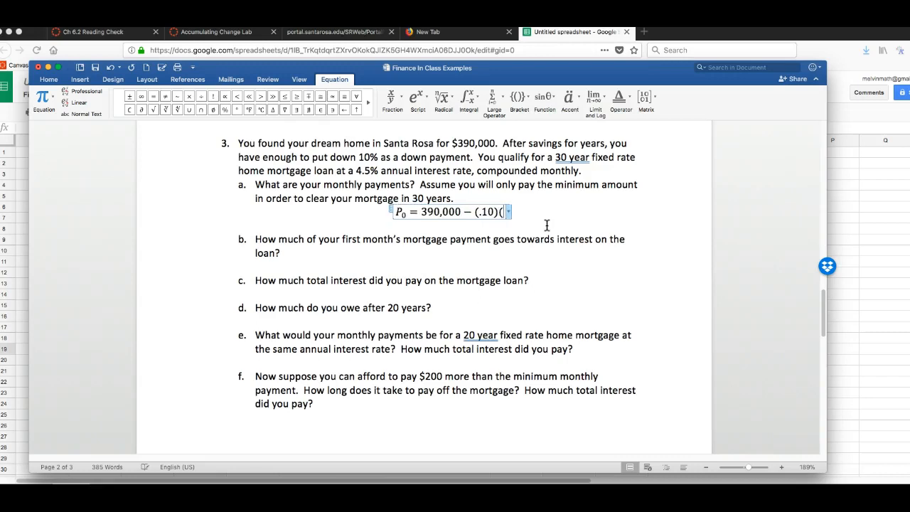
type("390,000")
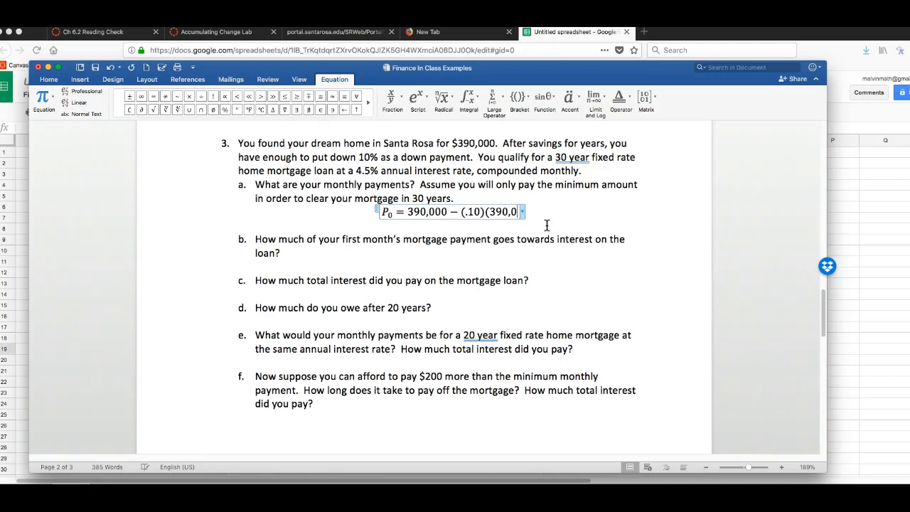
type(")=351,")
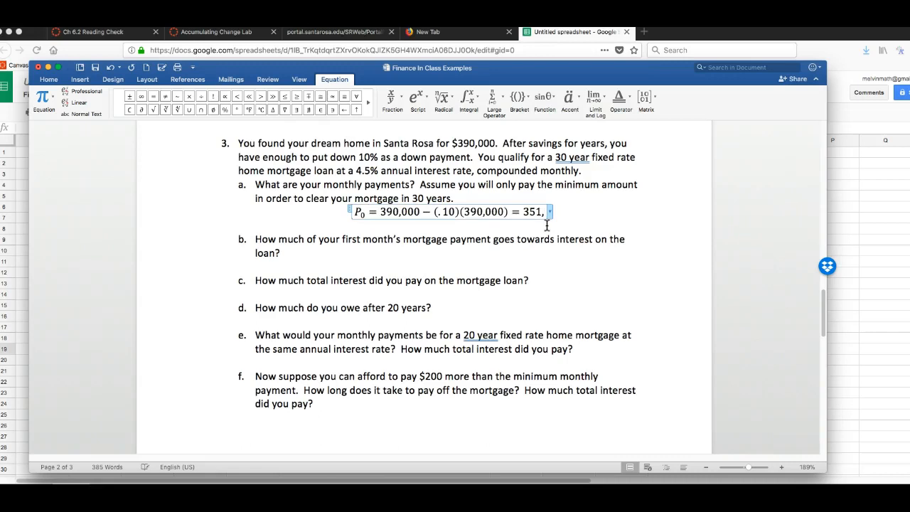
type("000")
left_click(546, 226)
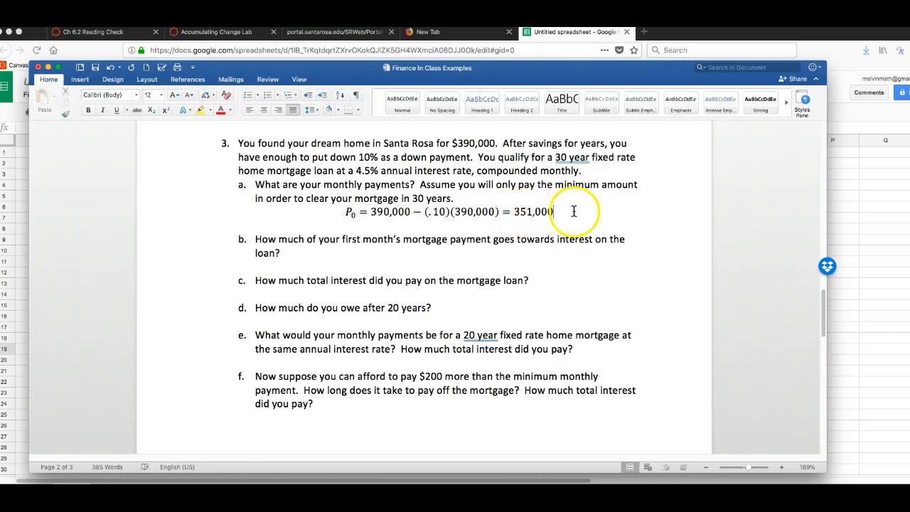
- Leave a blank line below the P_0 equation and add the equation P_n = debt after n months, with the words as plain text
left_click_drag(521, 76, 544, 77)
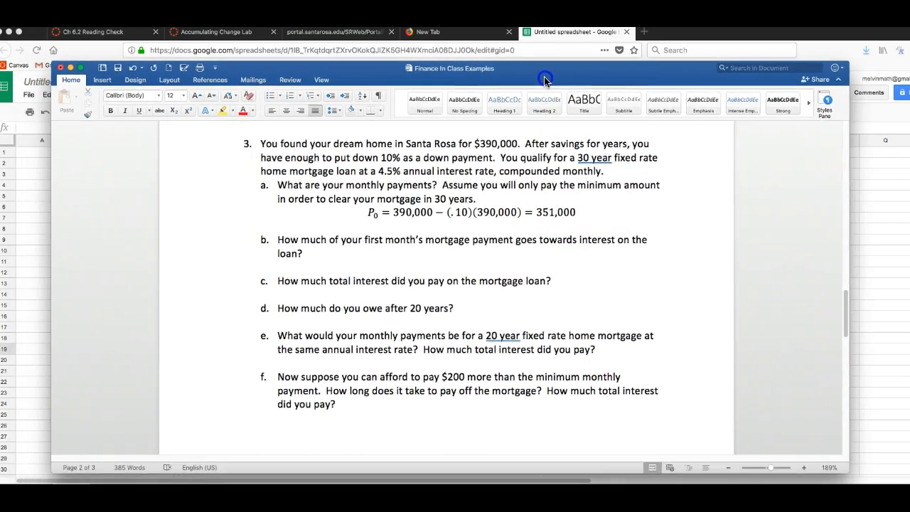
left_click(542, 210)
key("Return")
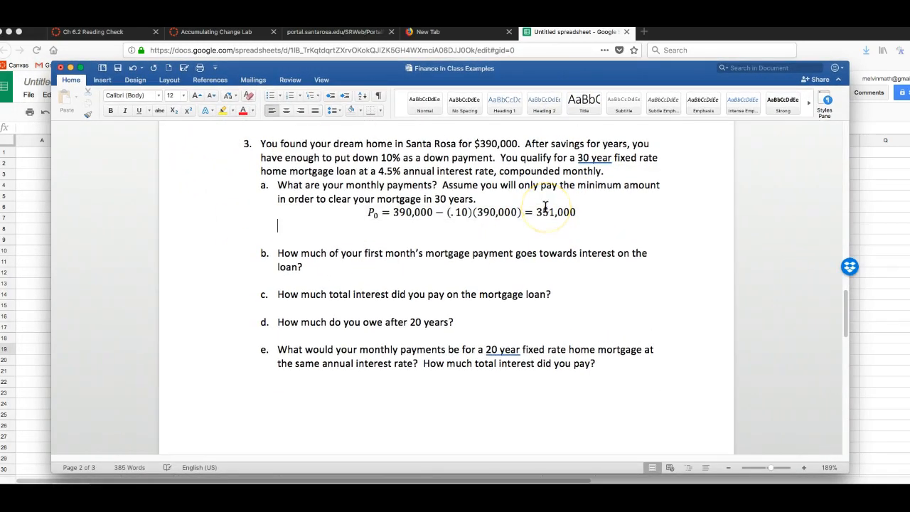
key("Return")
key("ctrl+equal")
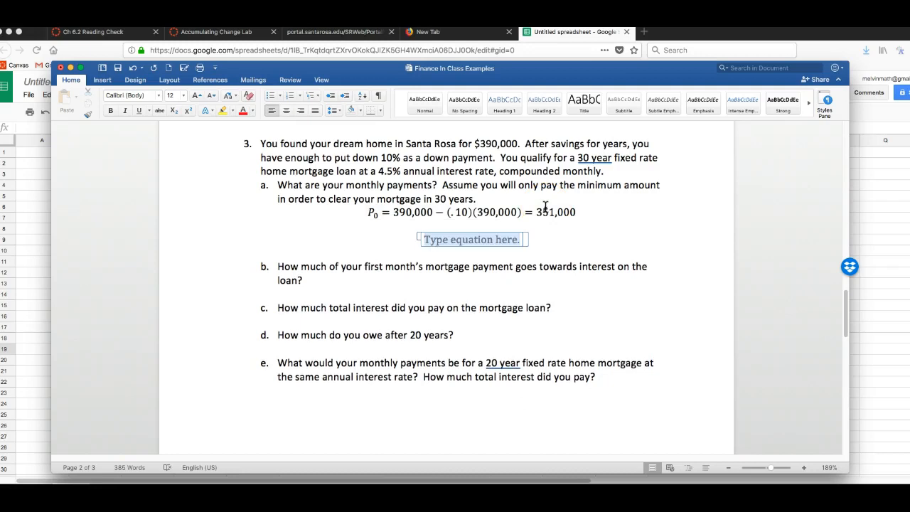
type("P")
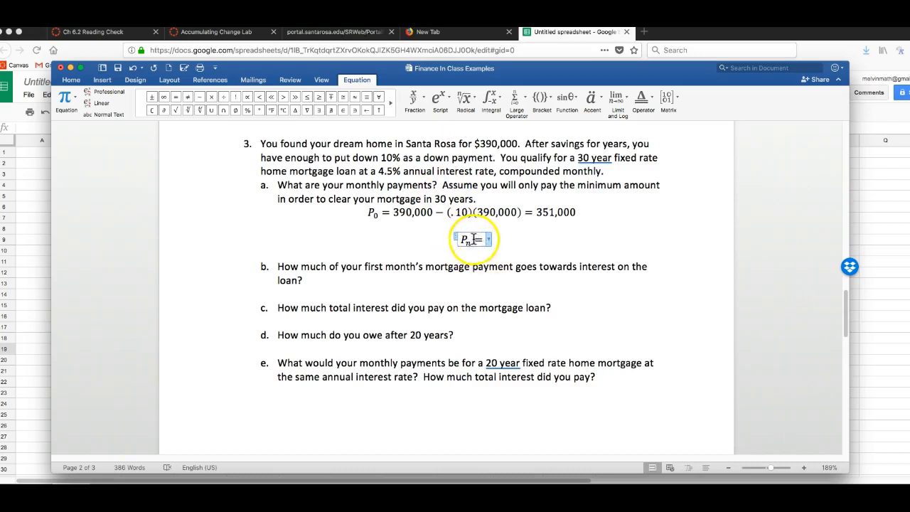
type("_n=debt")
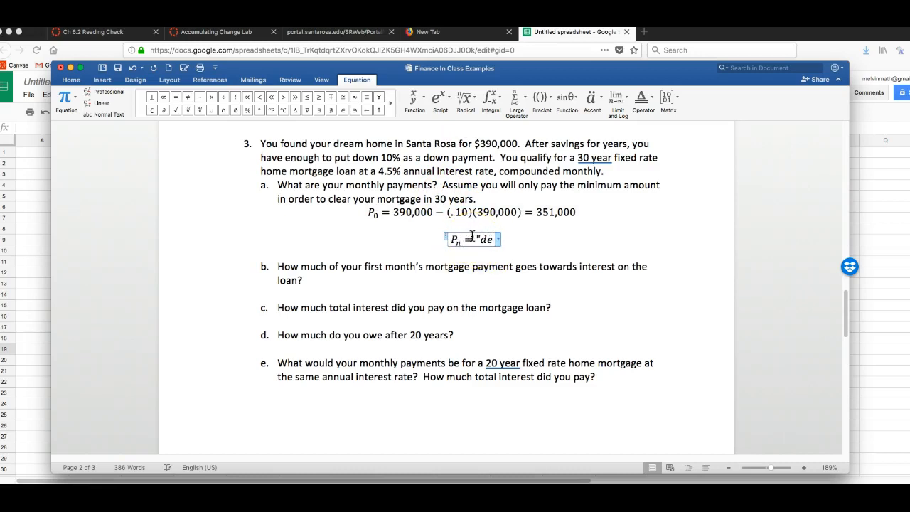
key("Right")
type("\"after\" ")
type("n \"month")
type("s\"")
left_click(435, 178)
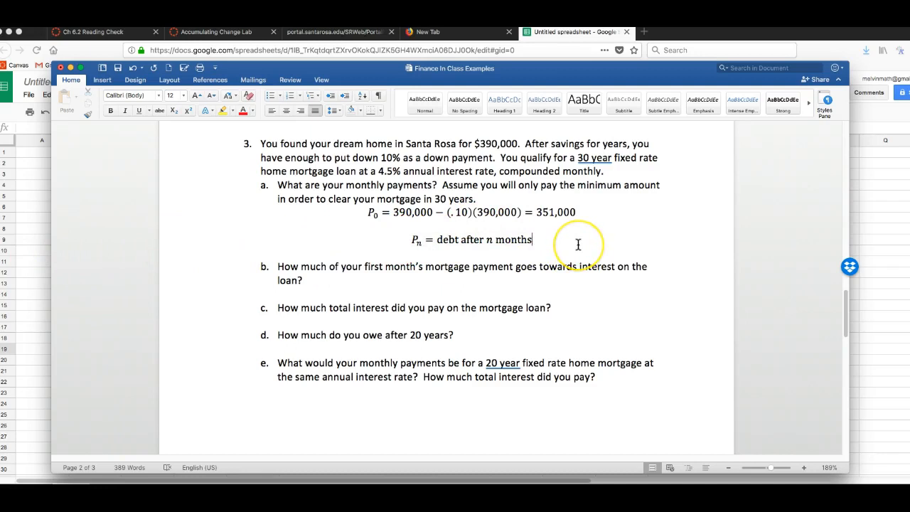
- Leave a blank line below the P_n definition and start a recursive equation reading P_n = P_(n-1), with n-1 as subscript
key("Return")
key("Return")
key("ctrl+equal")
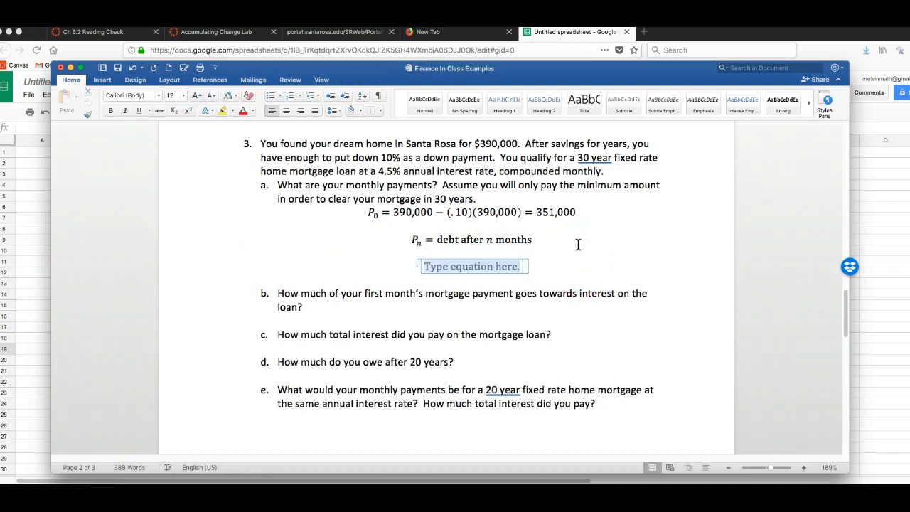
type("P_")
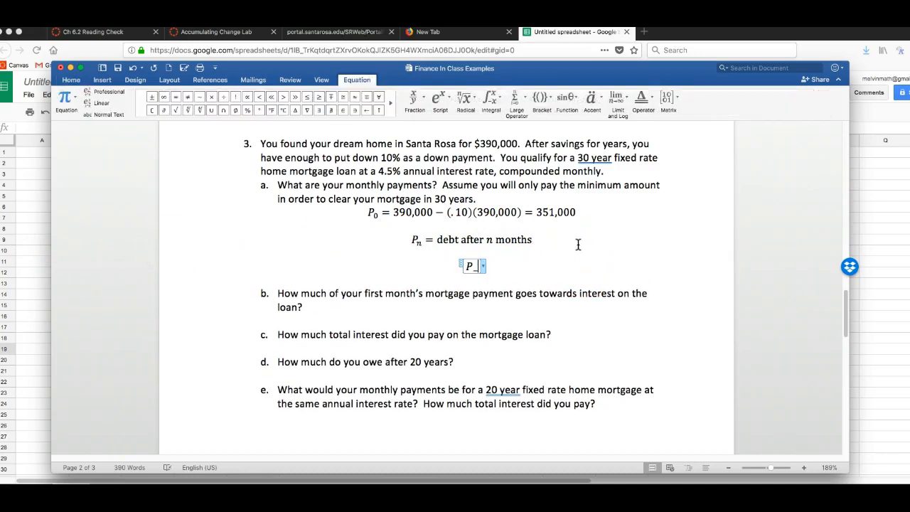
type("n = P")
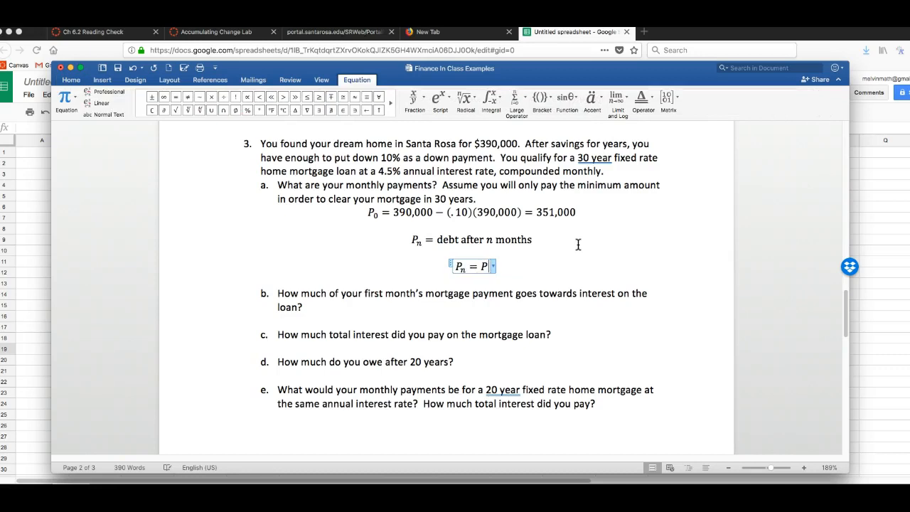
type("_(n")
type("-1)")
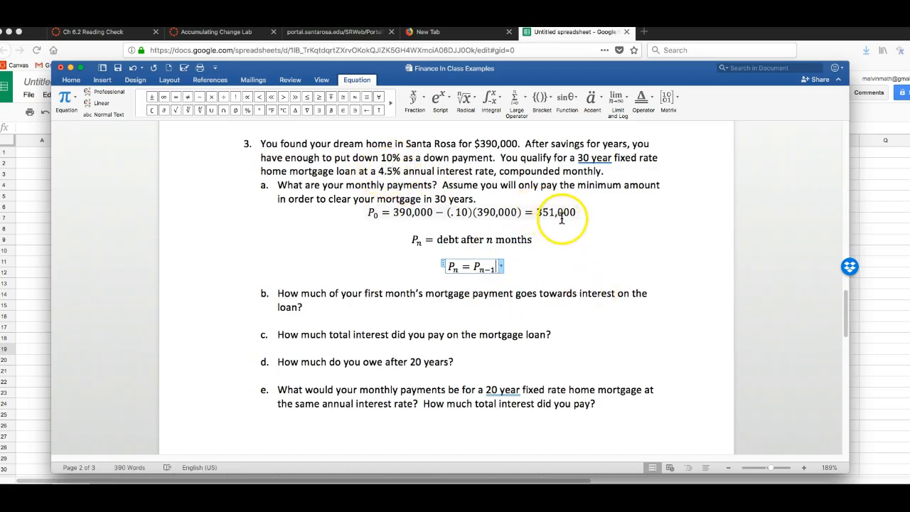
- Add the monthly interest term to the recursive equation: + 0.045/12 as a stacked fraction, multiplied by P_(n-1)
type("+ ")
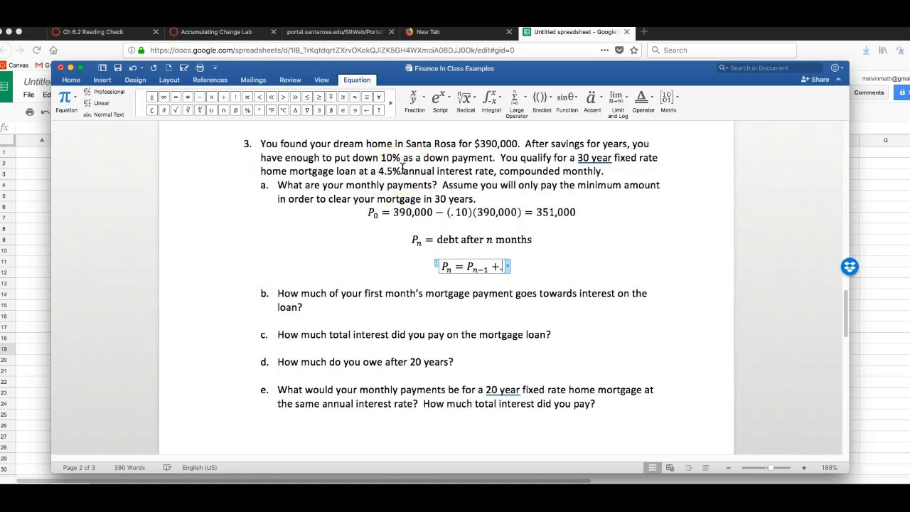
type("0")
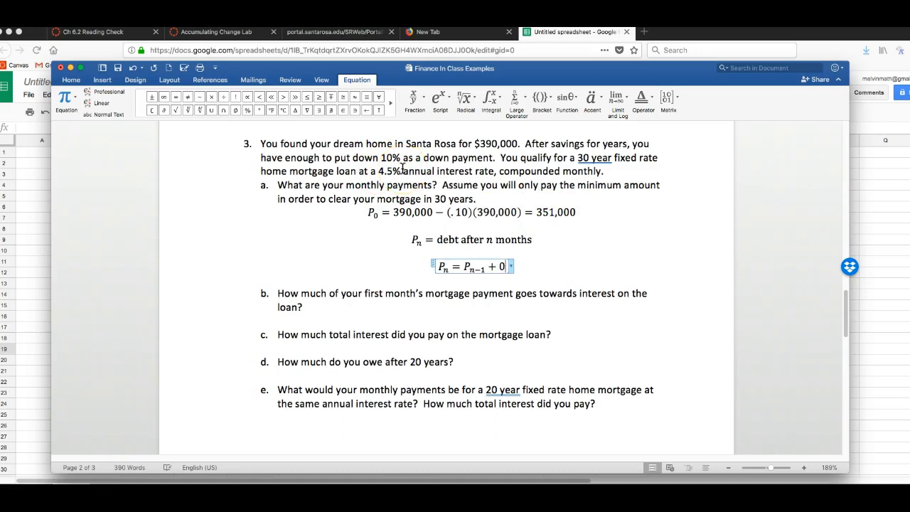
type(".45")
key("BackSpace")
key("BackSpace")
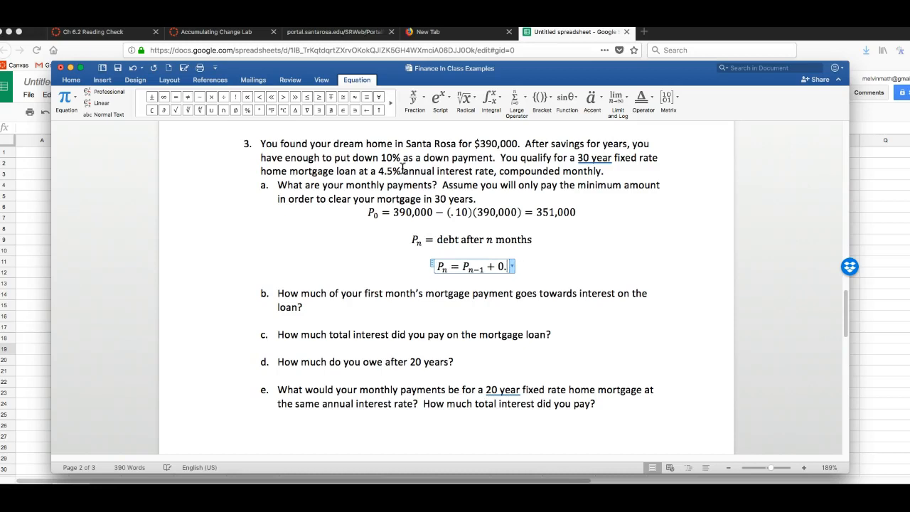
type("045")
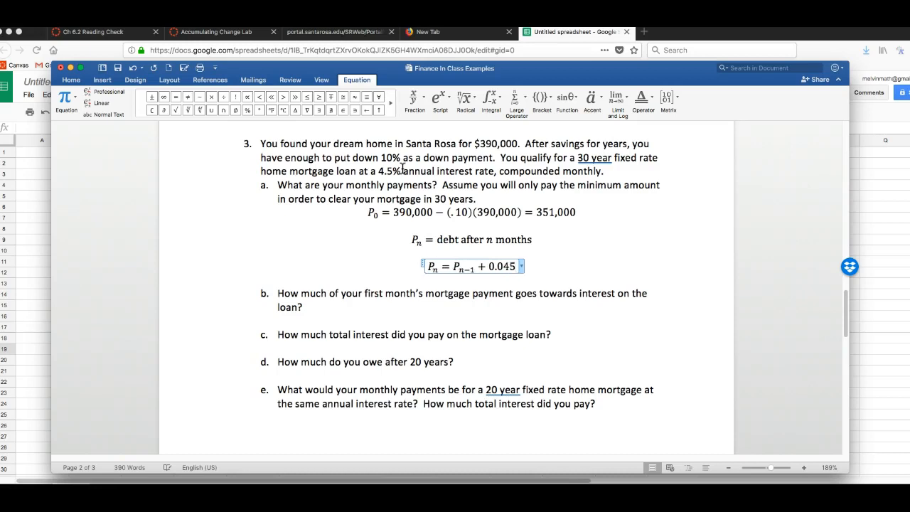
type("/")
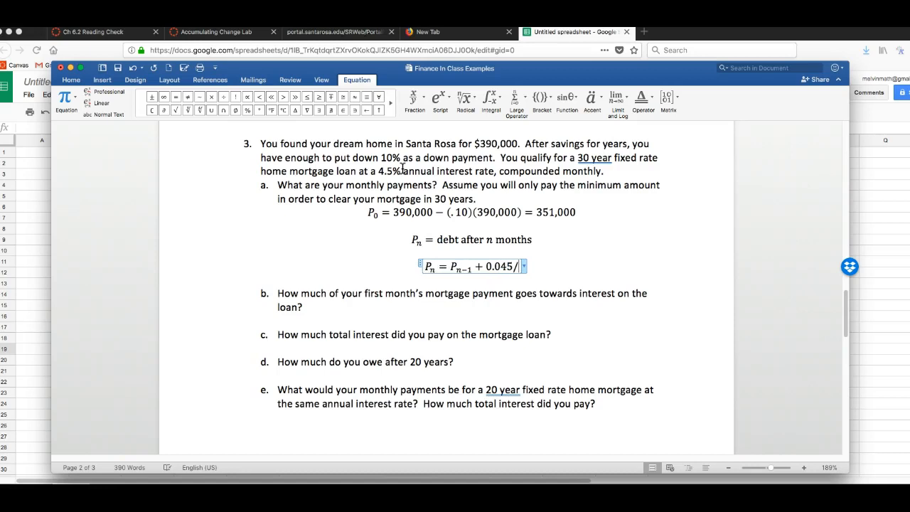
type("12 ")
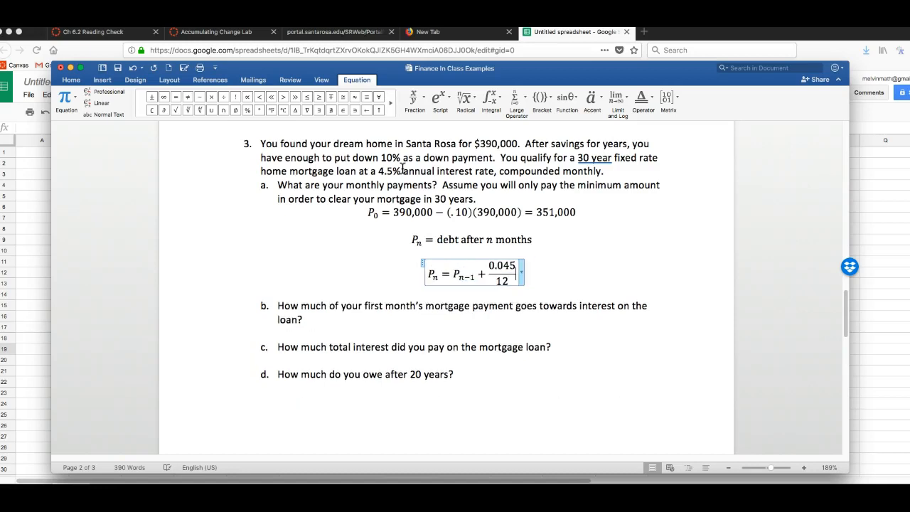
type("*P_(n-1)")
left_click(403, 168)
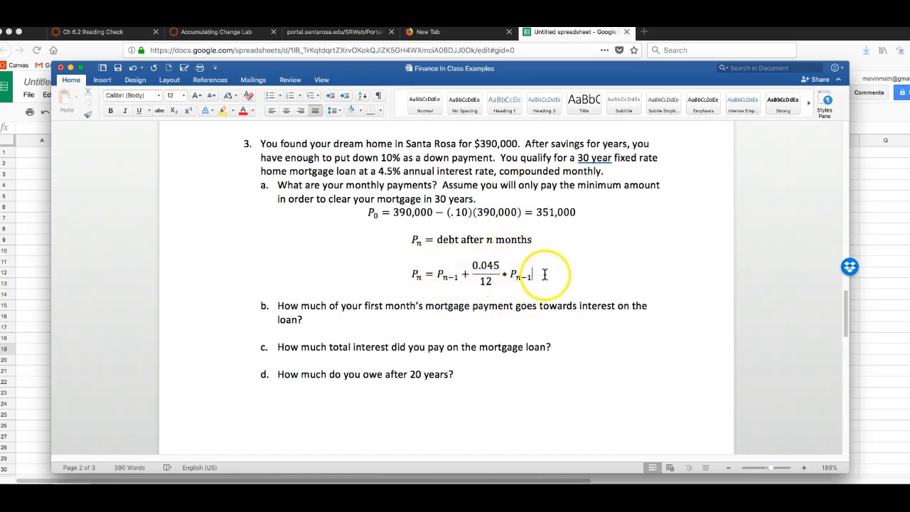
- Subtract the payment variable d at the end of the recursive P_n equation
type("-")
key("BackSpace")
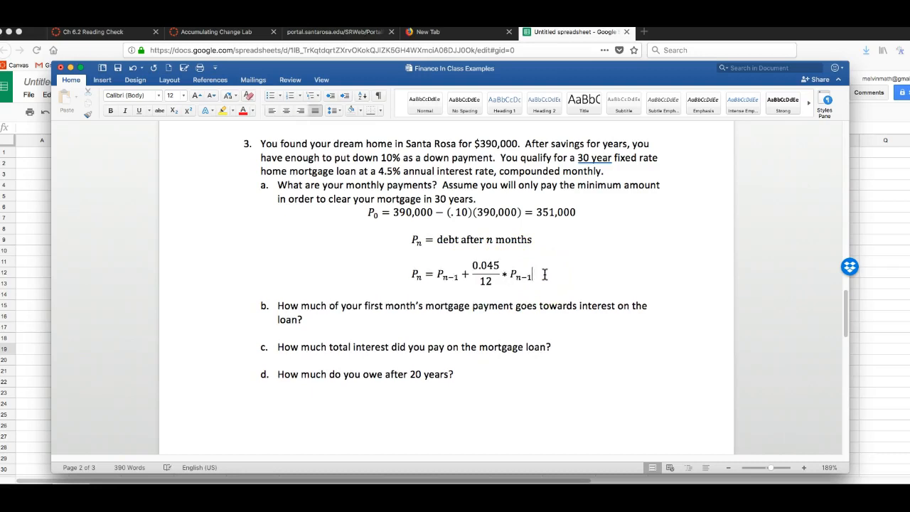
type("-")
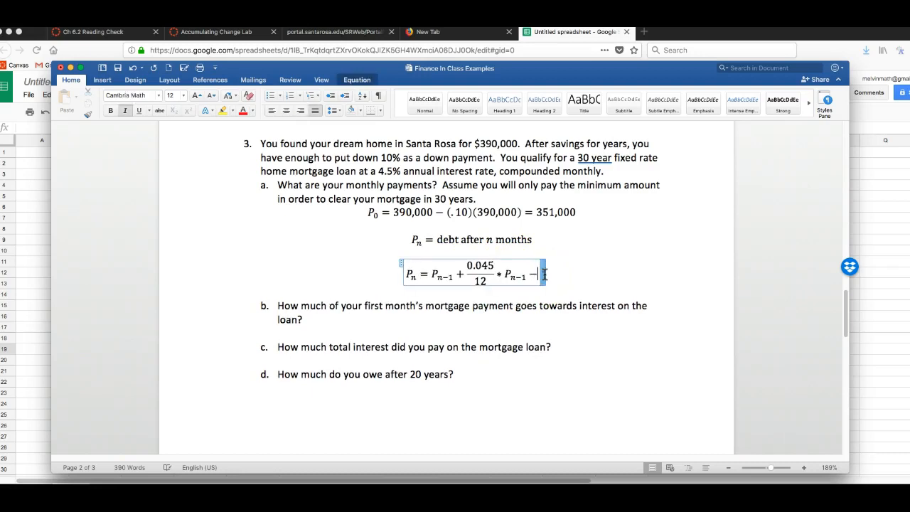
left_click(544, 276)
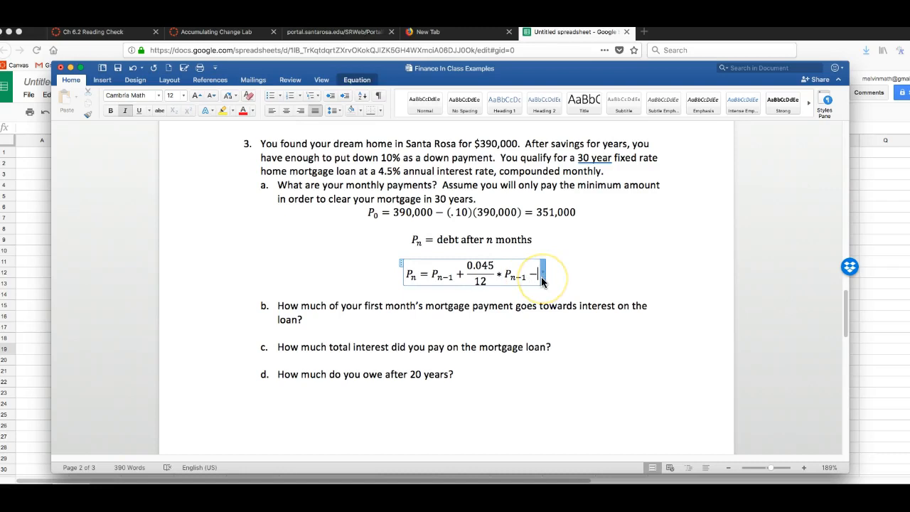
type("d")
left_click(590, 277)
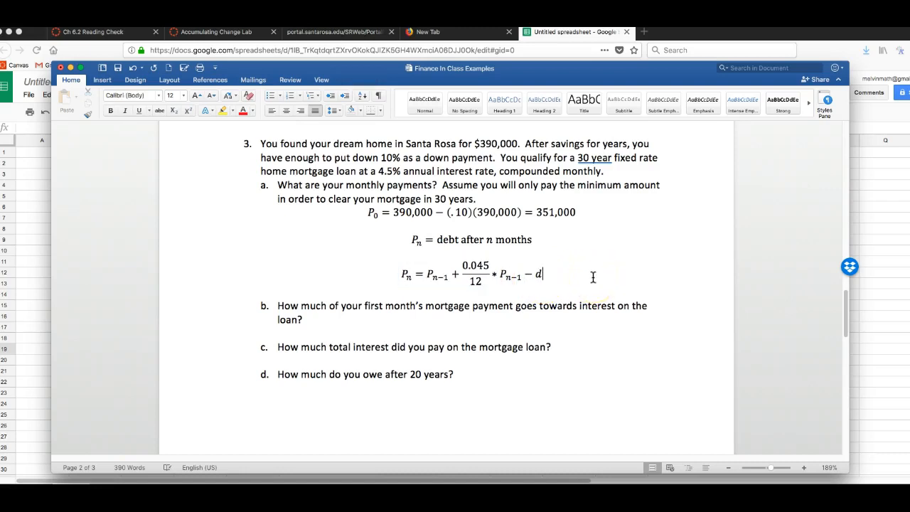
- Add an equation directly below the recursive formula defining d = monthly mortgage payment, with the words as plain text
key("Return")
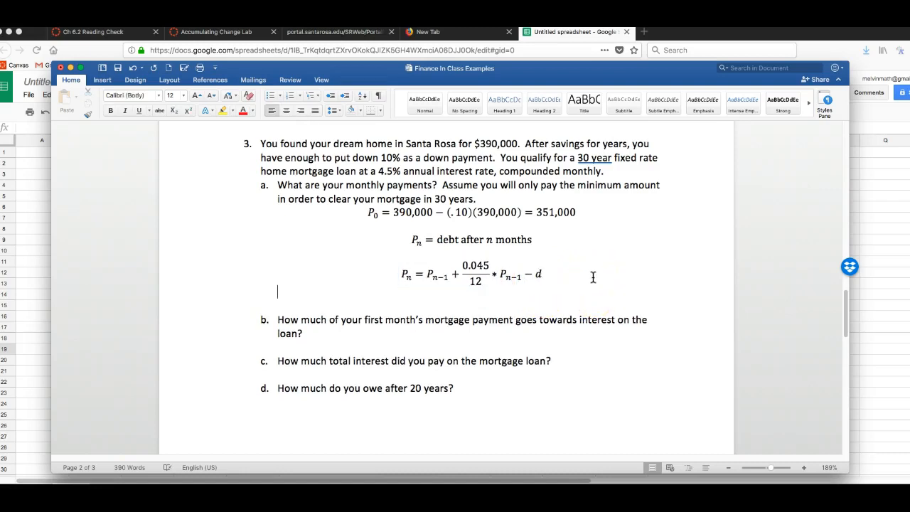
key("ctrl+equal")
type("d")
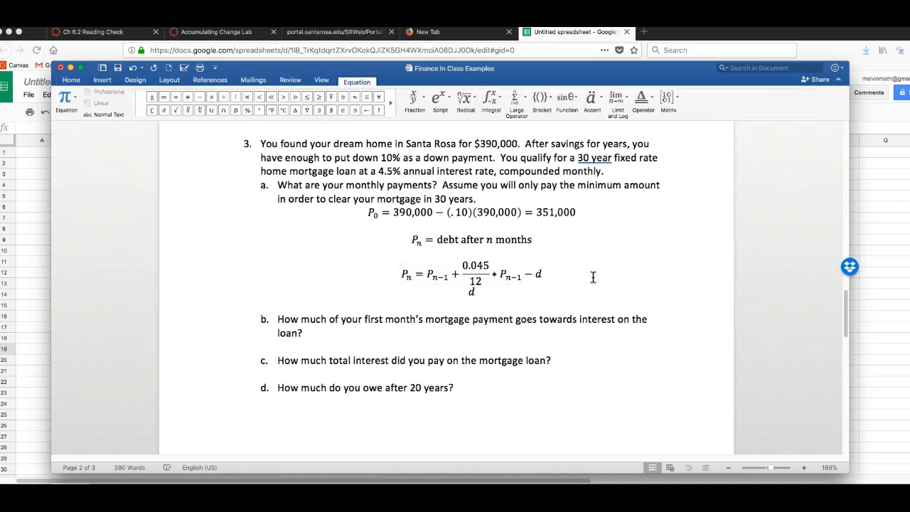
type(" = \"monthly mortg")
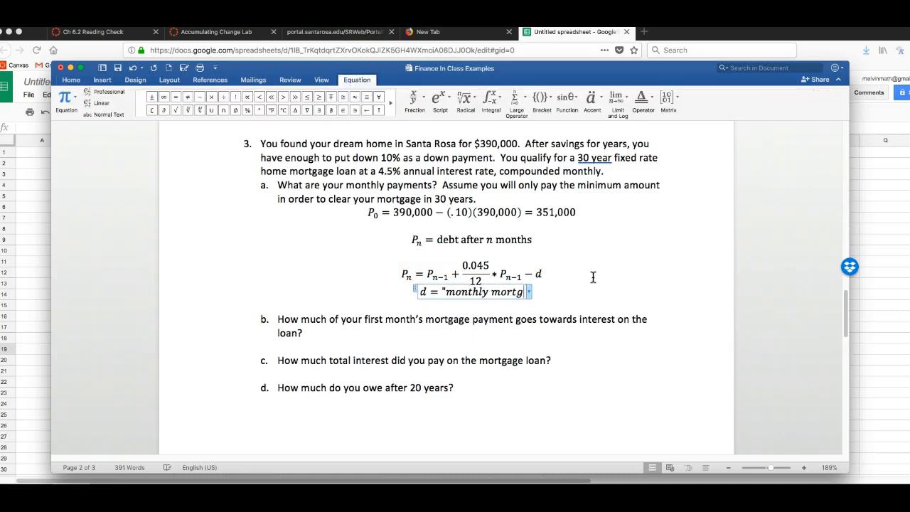
type("age payment\"")
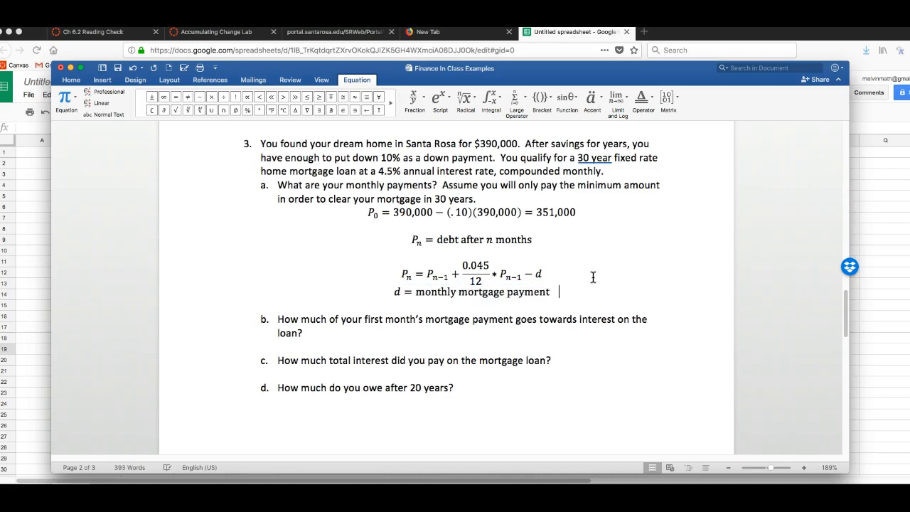
- Insert a blank line between the recursive formula and the d definition, and another above the P_0 equation
left_click(593, 277)
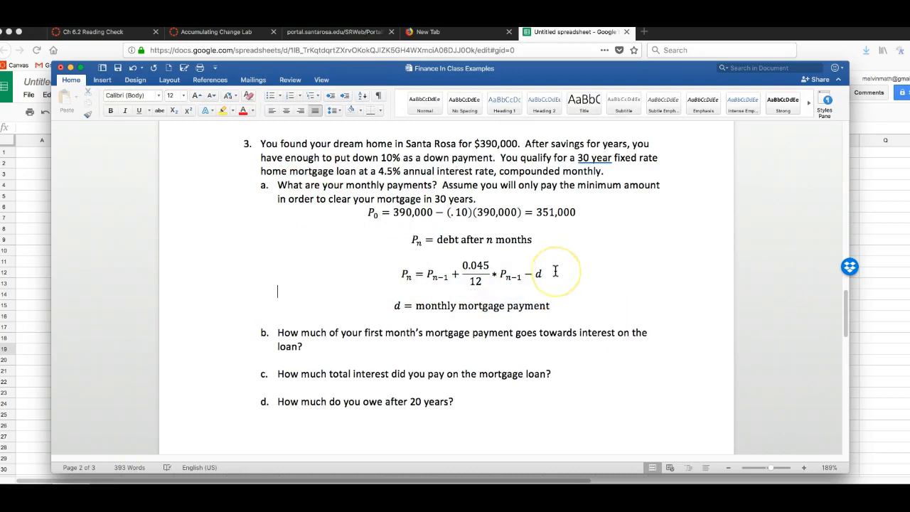
key("Return")
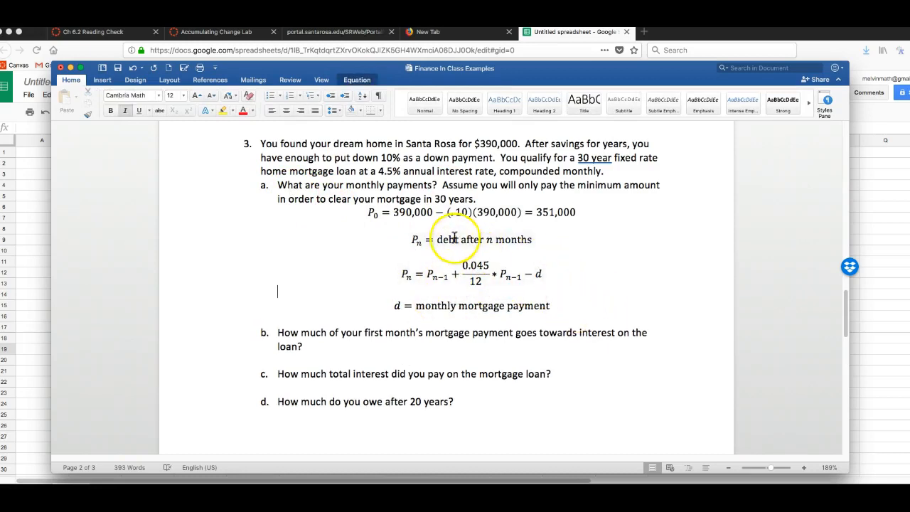
left_click(494, 199)
key("Return")
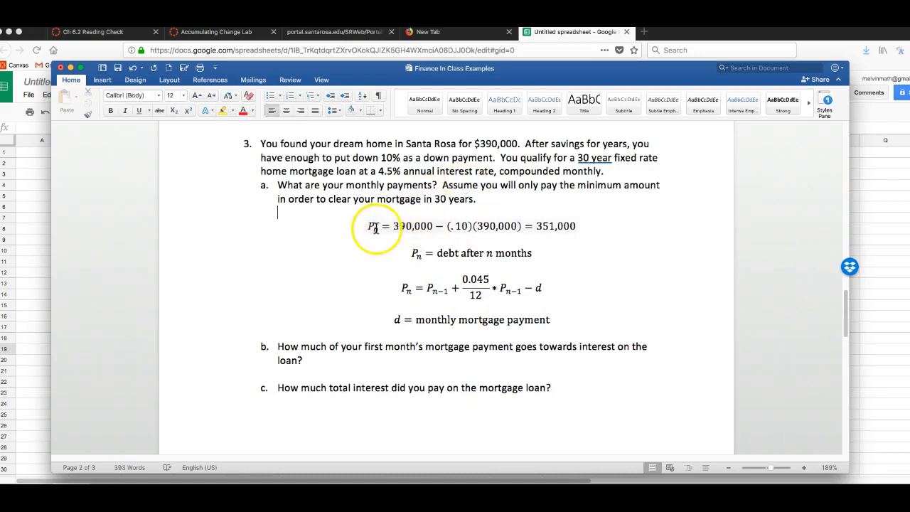
- Label the 351,000 at the end of the P_0 equation with the plain text "initial debt"
left_click(581, 227)
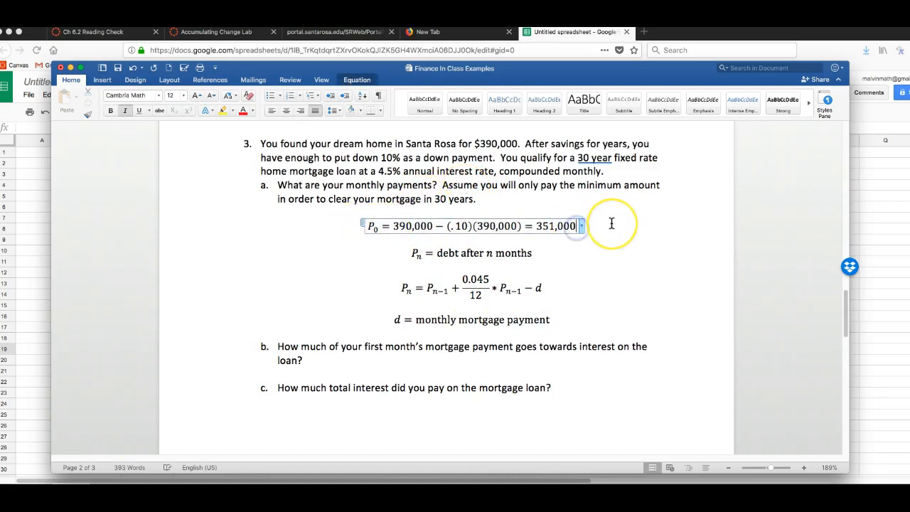
type("\"in")
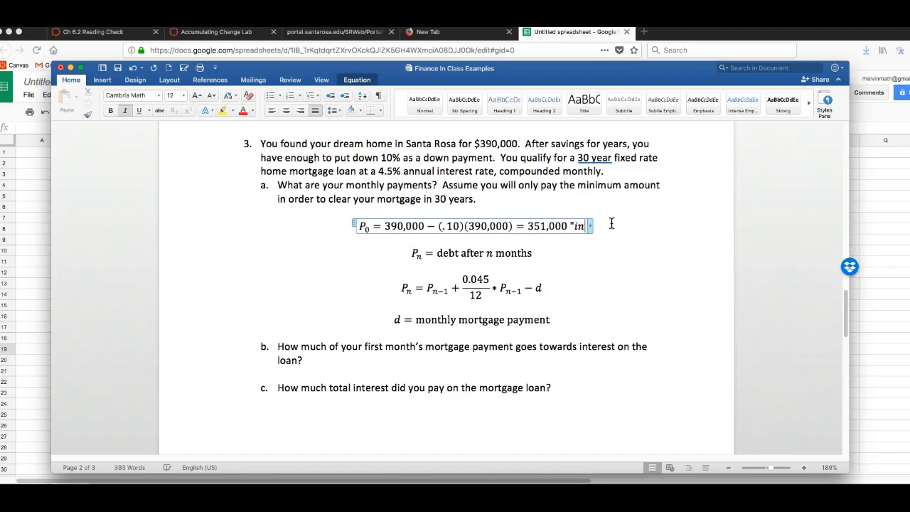
type("itial debt\"")
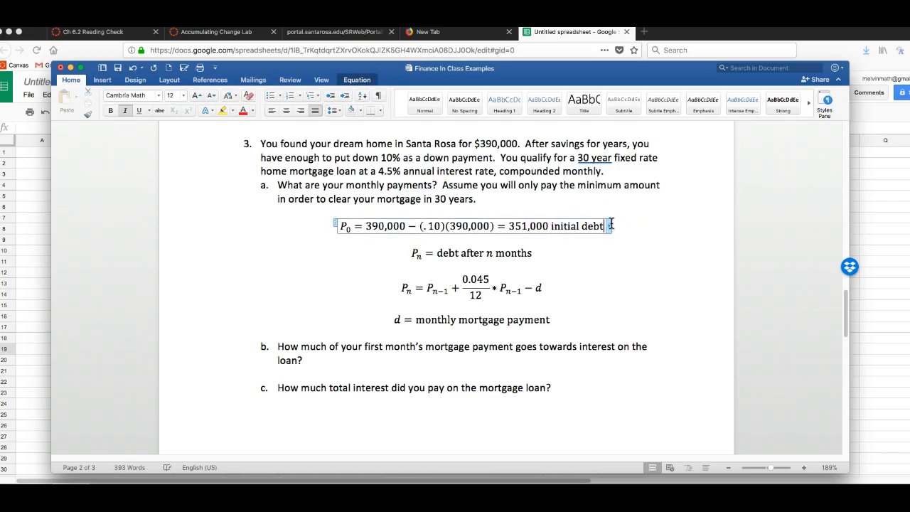
- Leave a blank line below the d definition and add the equation P_360 = 0, with 360 as subscript
left_click(556, 321)
key("Return")
key("Return")
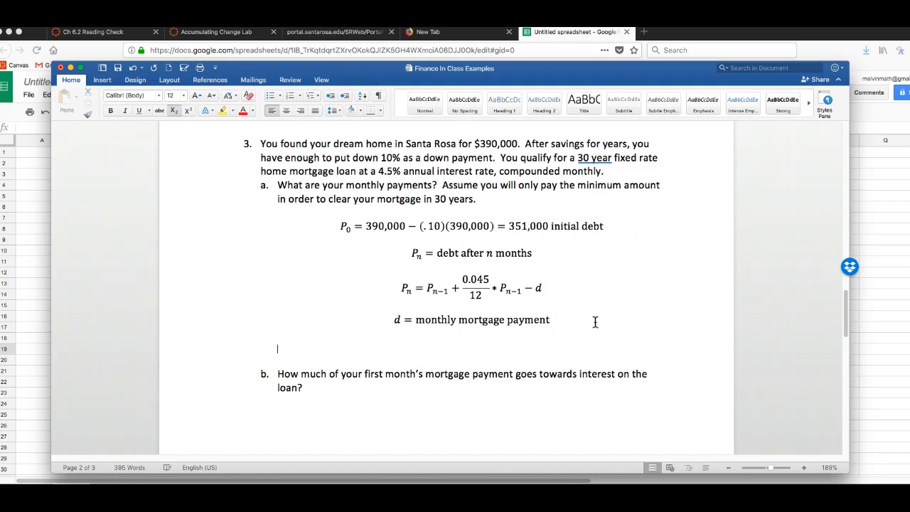
key("ctrl+equal")
type("P36")
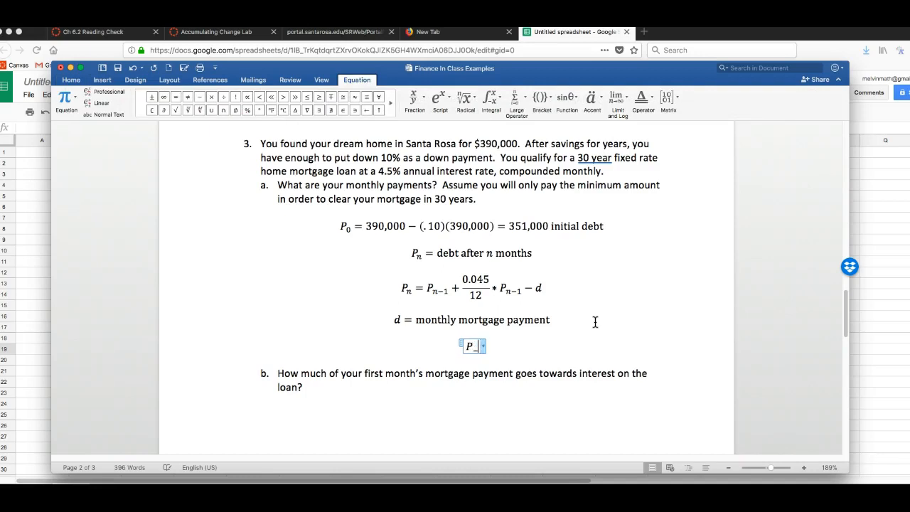
type("0 ")
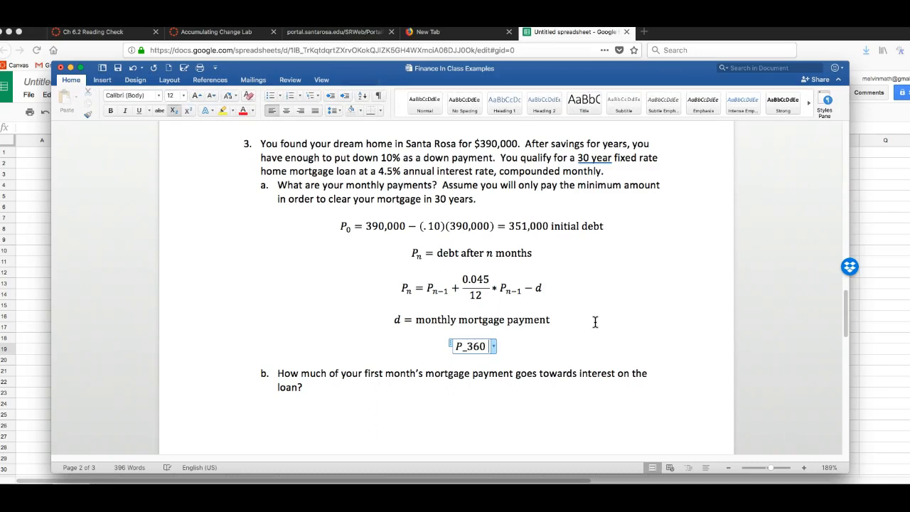
type("= 0")
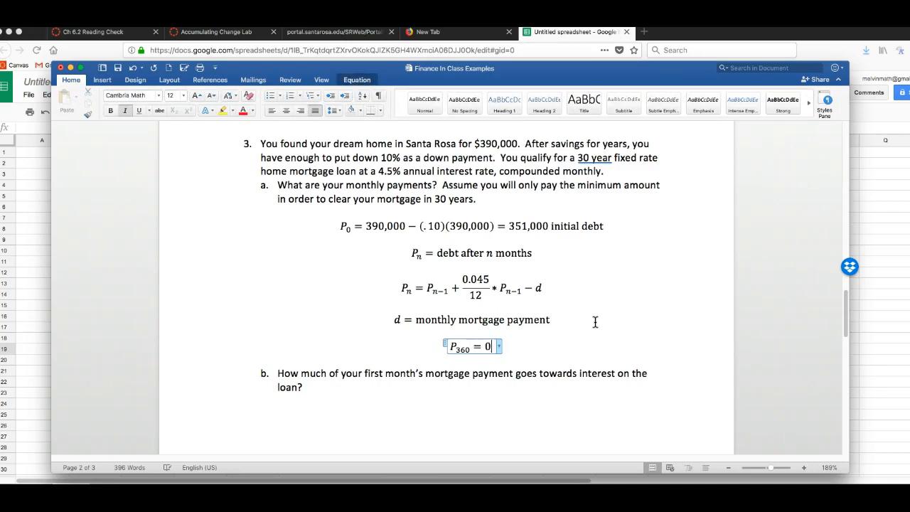
- Append the parenthesised plain-text note "pay off debt in 30 years" after P_360 = 0 and leave the equation
key("Right")
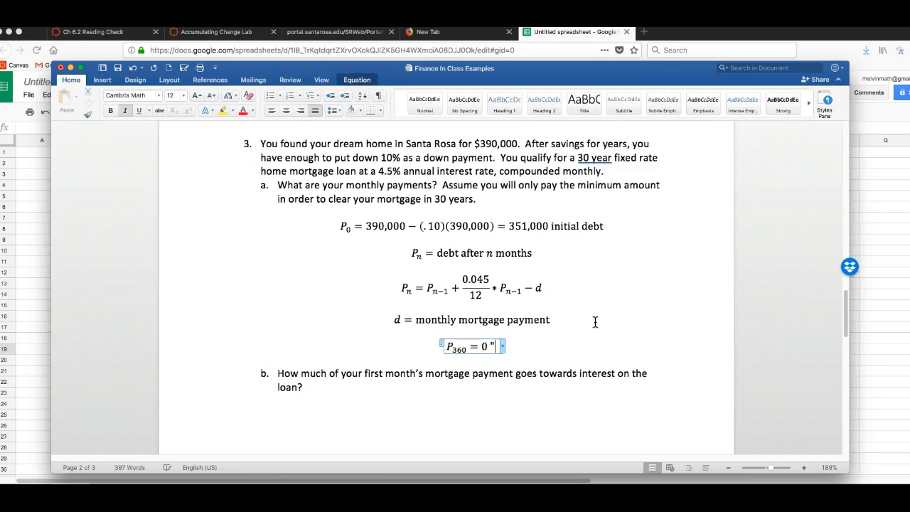
key("BackSpace")
type("(\"pay off d")
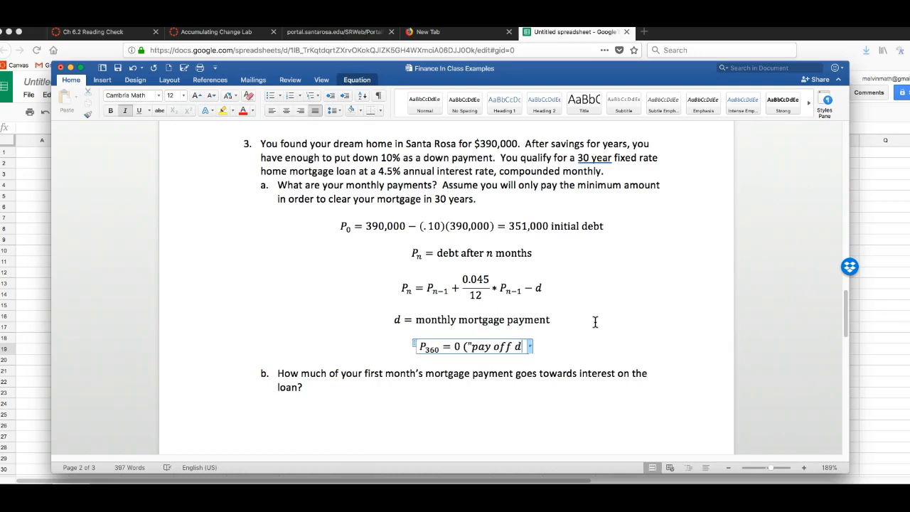
type("ebt in 30 year")
type("s\")")
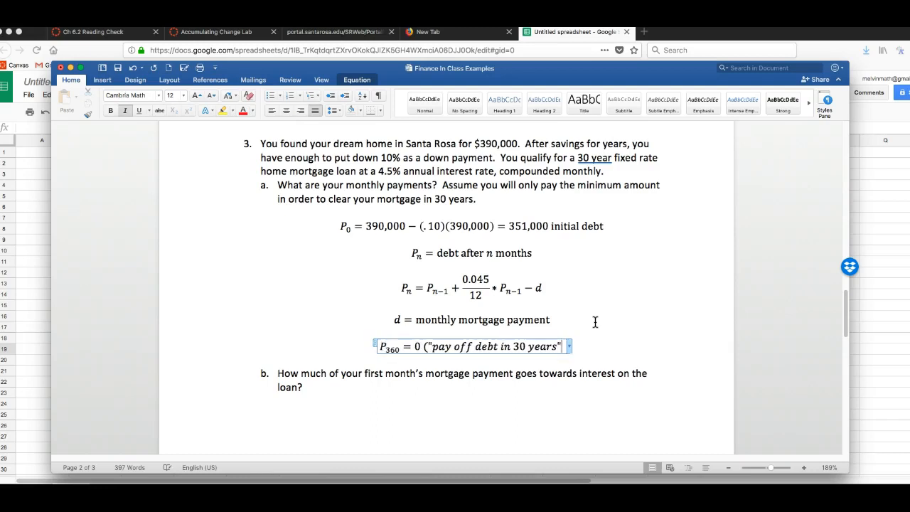
left_click(608, 312)
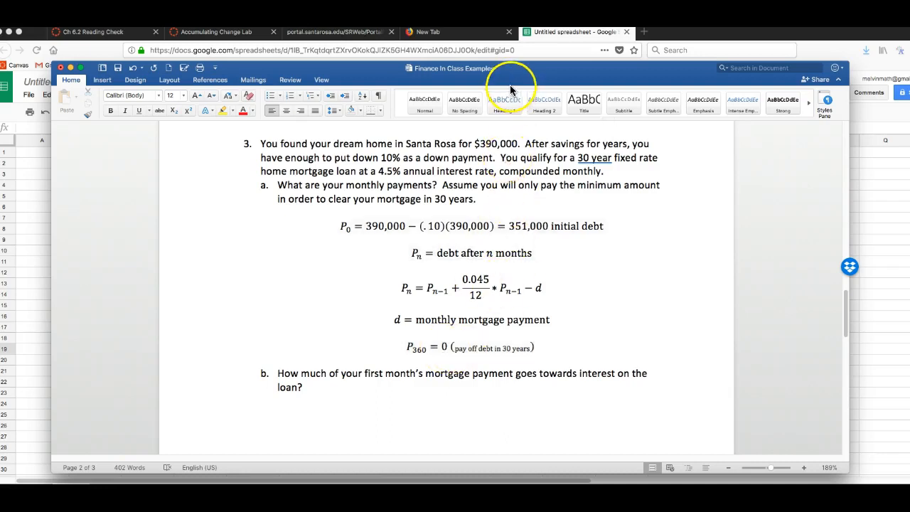
- Try to arrange the finance document and the browser spreadsheet side by side in split view
left_click_drag(301, 76, 597, 89)
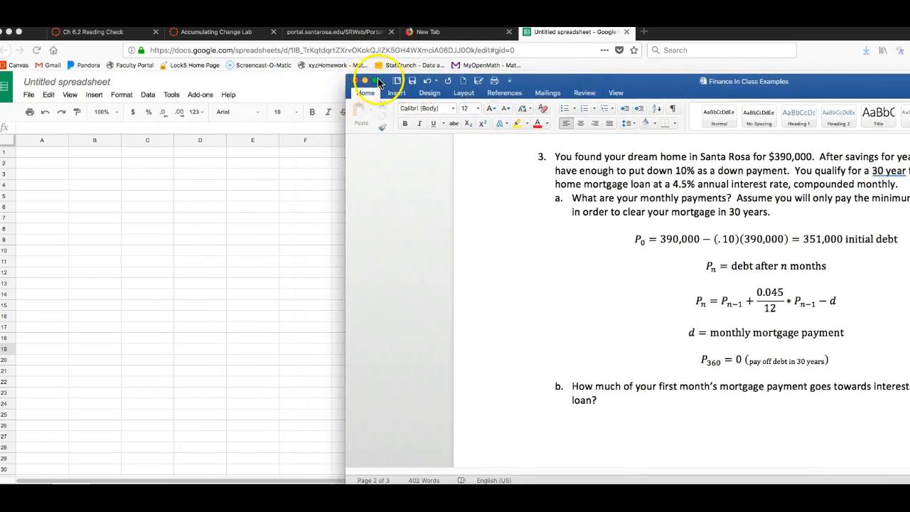
left_click(375, 80)
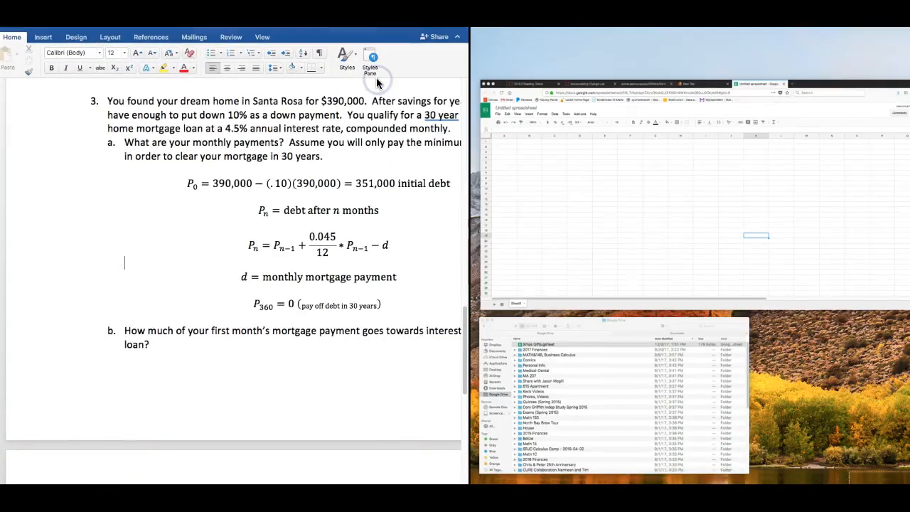
left_click(746, 227)
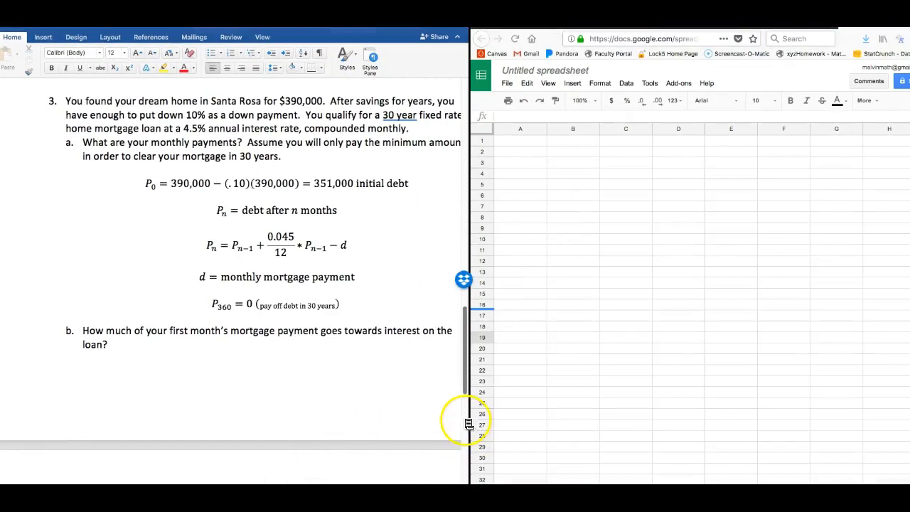
key("Escape")
left_click(455, 329)
key("ctrl+Right")
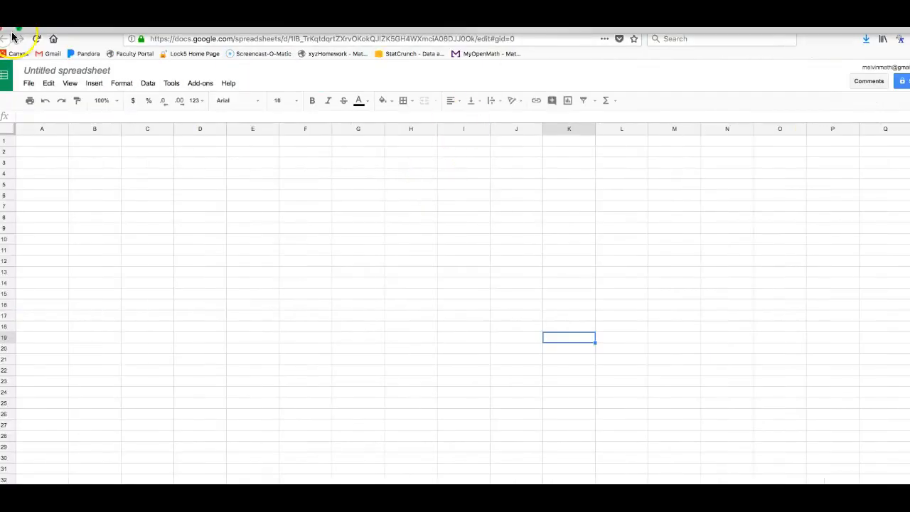
left_click(19, 31)
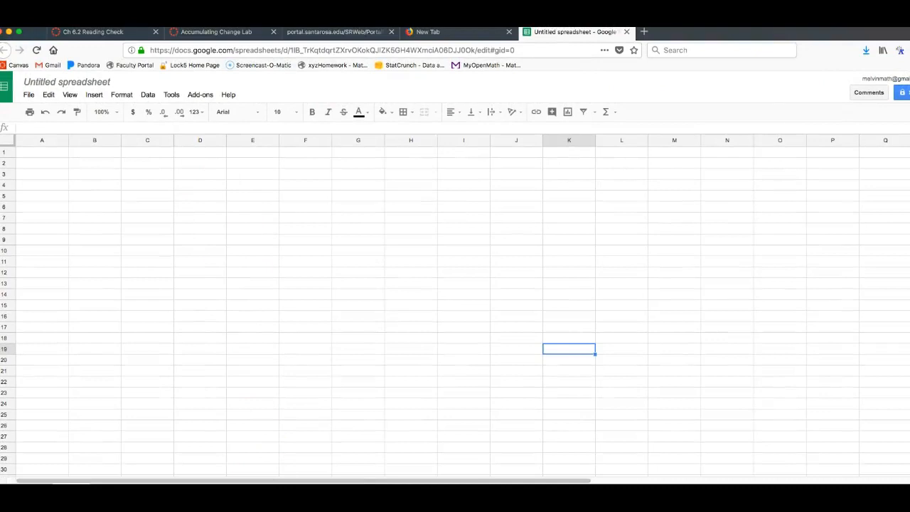
- Move the document window partly aside, then switch to the Google Sheets spreadsheet and enter the headings Months in A1 and Mortgage Debt in B1
left_click_drag(729, 90, 614, 71)
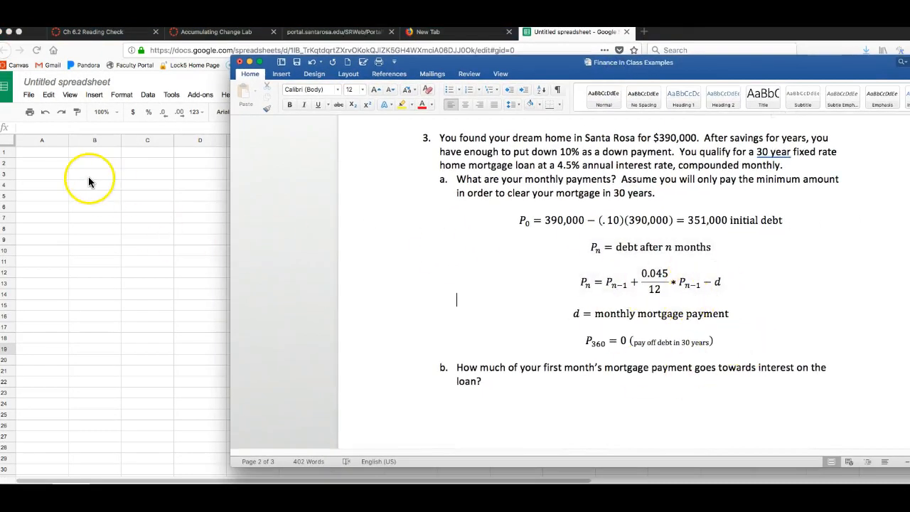
left_click(47, 153)
left_click(46, 153)
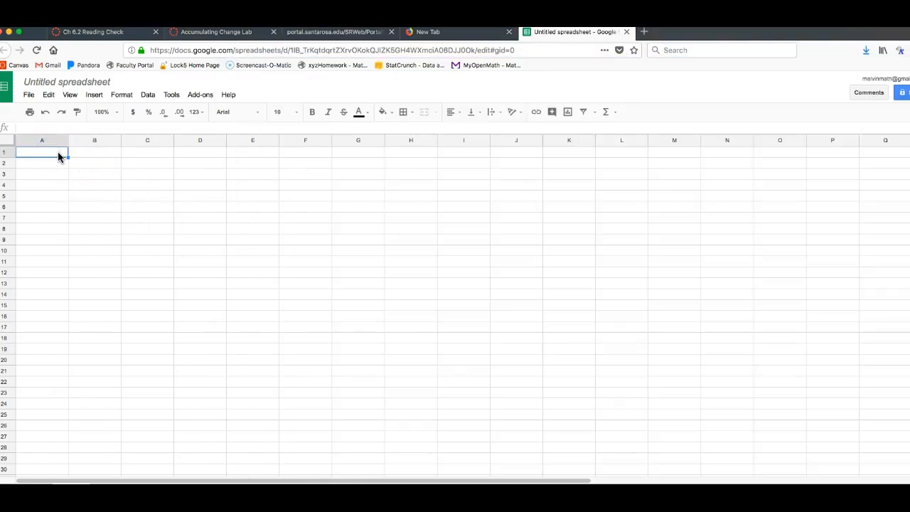
type("Months")
key("Tab")
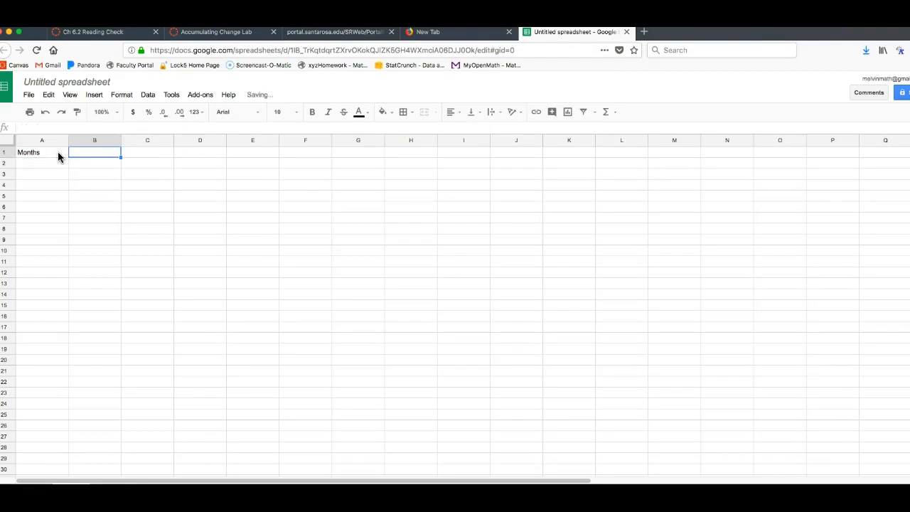
type("Mortgage Debt")
key("Tab")
- Enter the heading Mortgage Monthly Payment in cell C1
type("Mortgae Mon")
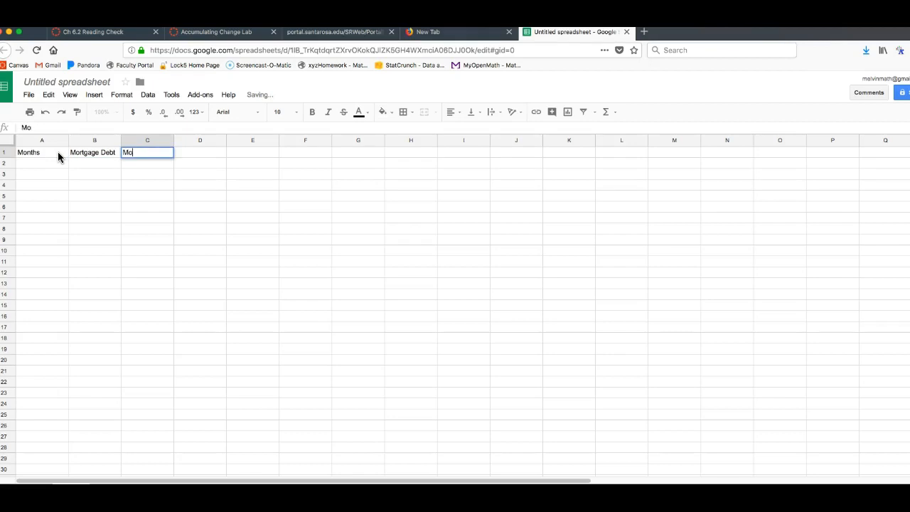
key("BackSpace")
key("BackSpace")
key("BackSpace")
key("BackSpace")
key("BackSpace")
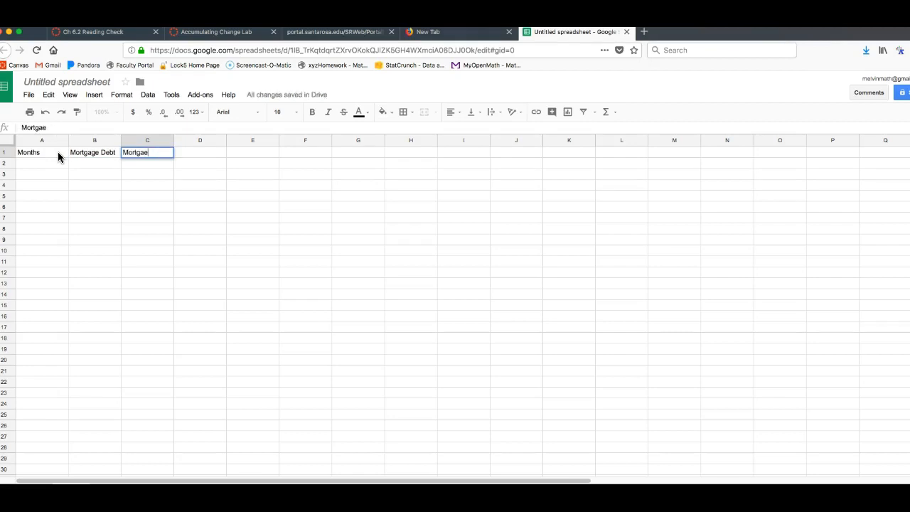
type("ge Monthly Payment")
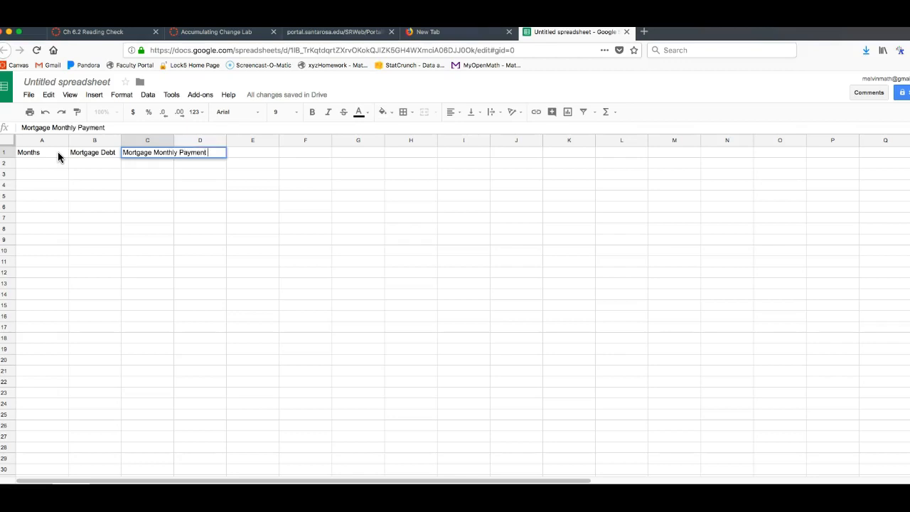
key("Return")
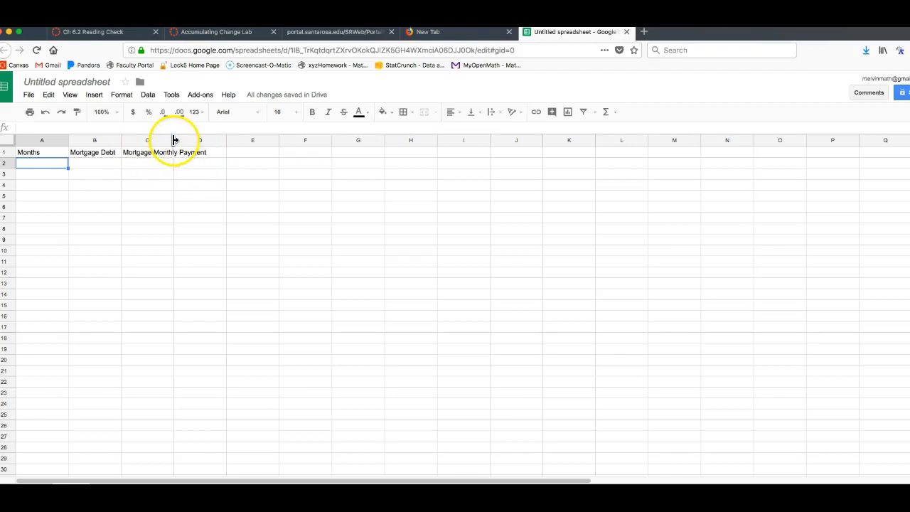
- Fit the widths of columns A, B and C to their headings
double_click(174, 140)
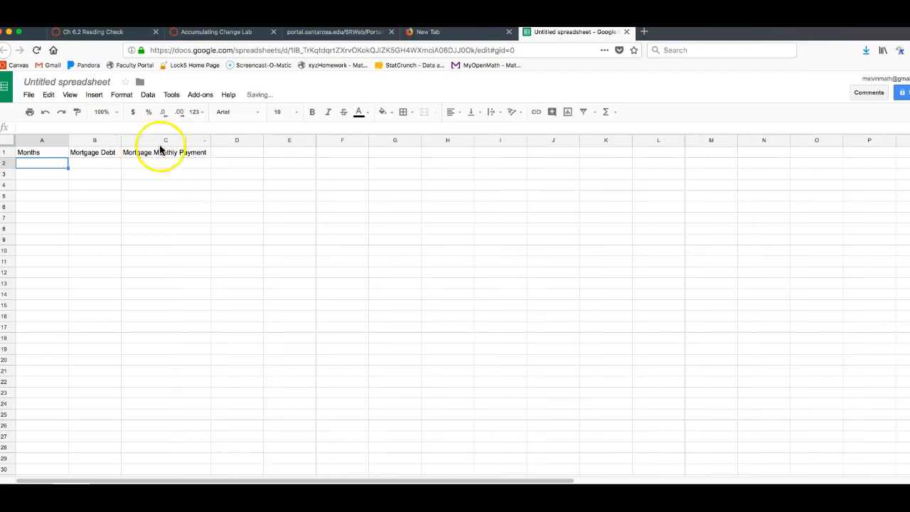
double_click(121, 140)
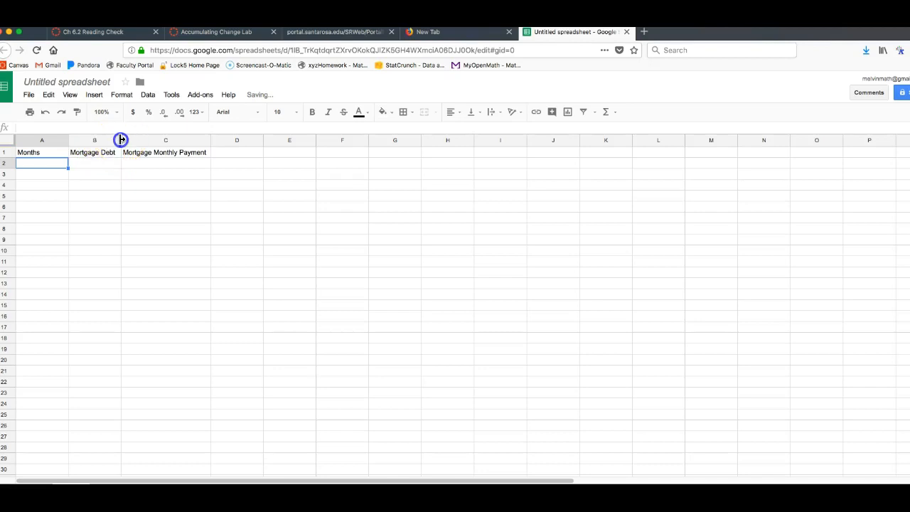
left_click(71, 141)
double_click(68, 140)
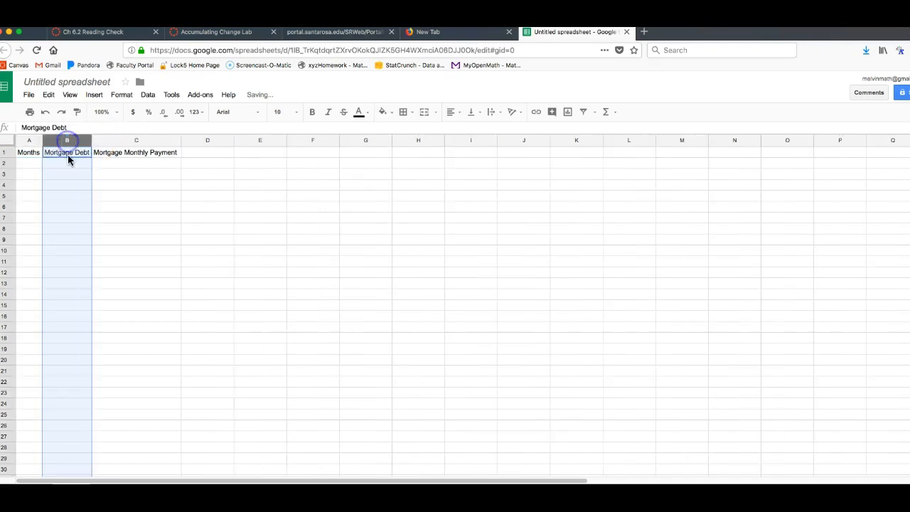
left_click_drag(41, 135, 44, 141)
left_click(45, 162)
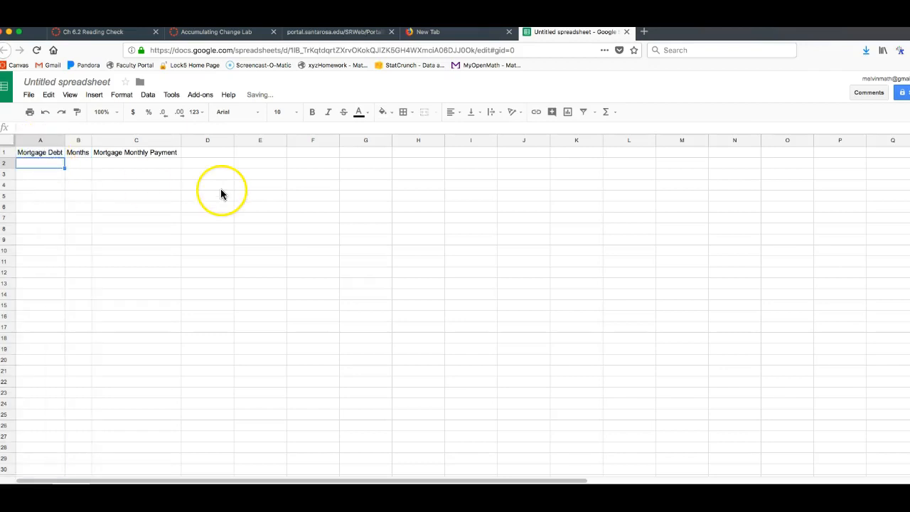
key("super+z")
- Widen the Months column to nearly double the Mortgage Debt column's width and enter 0 in A2
left_click(28, 163)
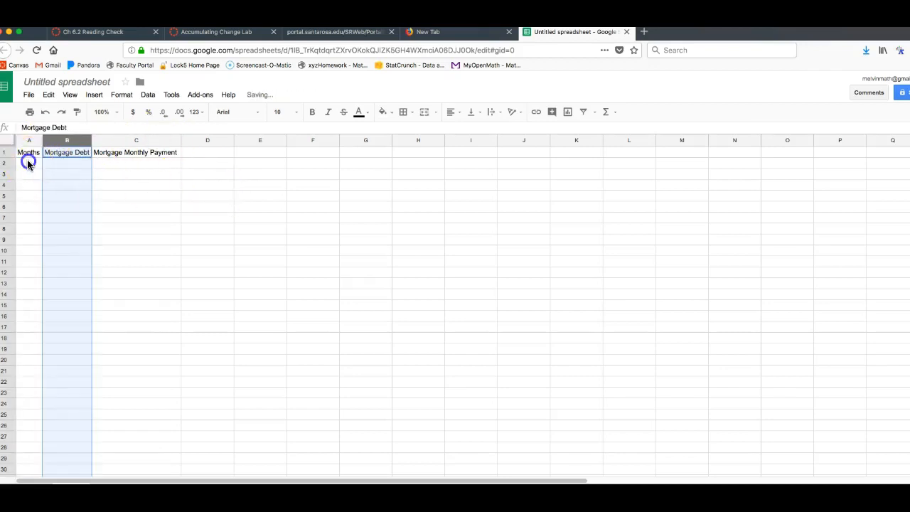
left_click_drag(37, 142, 101, 145)
left_click(44, 163)
type("0")
left_click(82, 169)
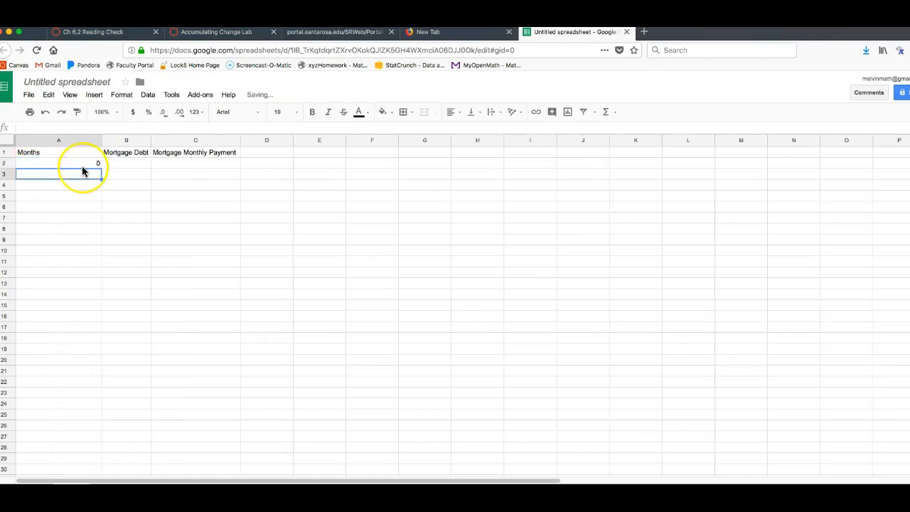
- Enter 351000 as the starting mortgage debt in B2
key("Tab")
type("3")
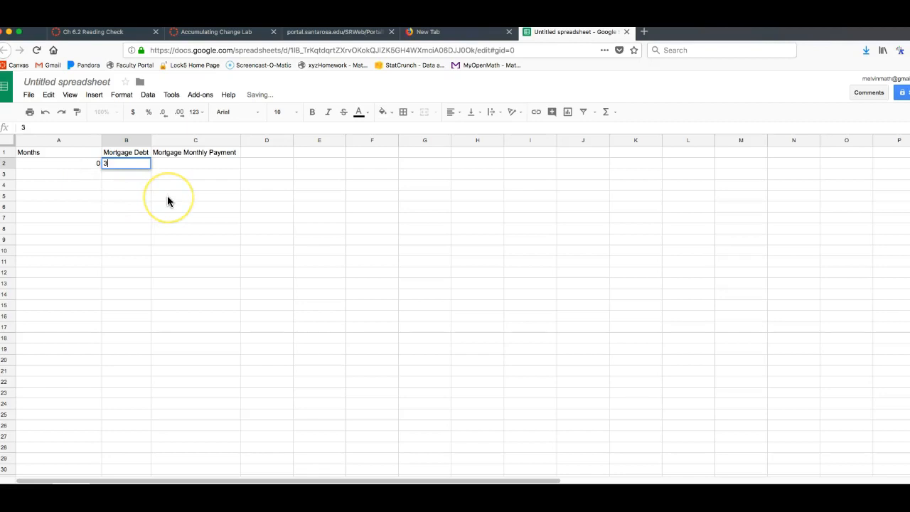
type("51000")
key("Return")
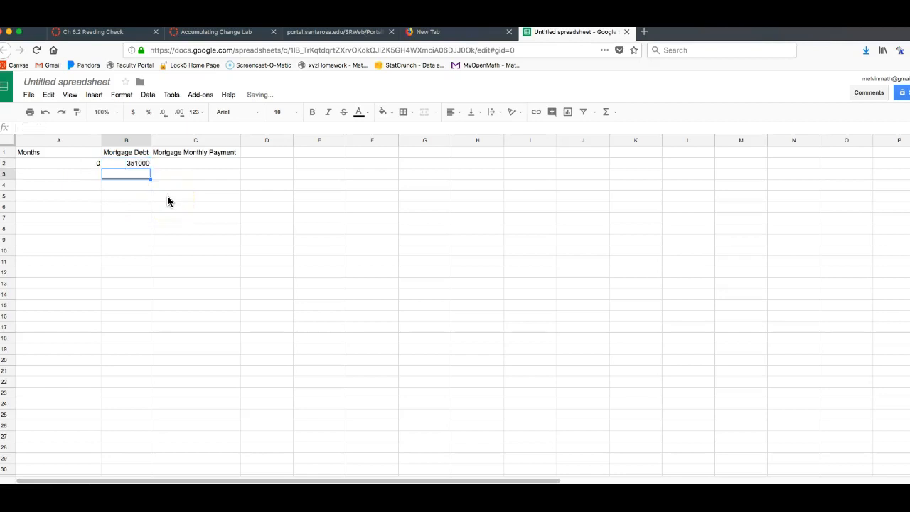
- Enter the month numbers 1, 2, 3 and 4 in cells A3 to A6 below the 0
left_click(62, 163)
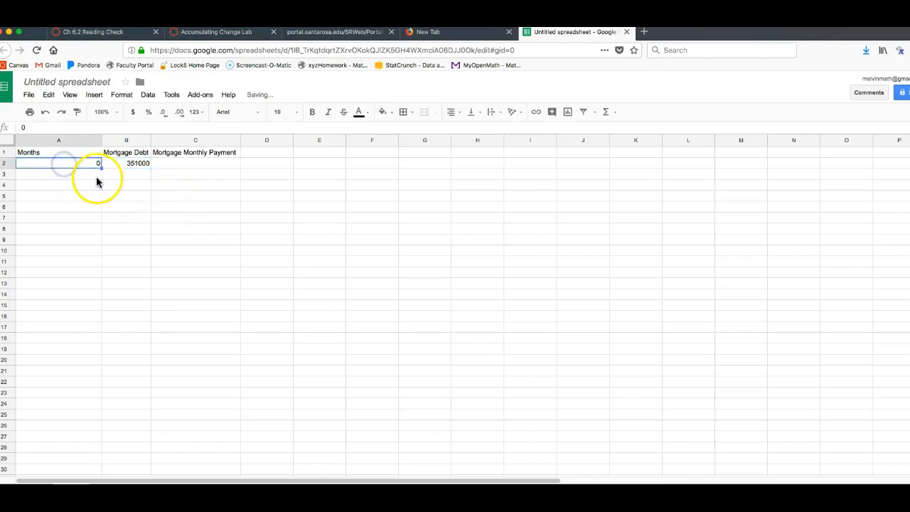
key("Down")
type("1")
key("Return")
type("2")
key("Return")
type("3")
key("Return")
type("4")
- Fill the month sequence from A2:A6 down column A through month 378 in row 380
left_click(66, 164)
left_click_drag(67, 166, 71, 213)
left_click(76, 167)
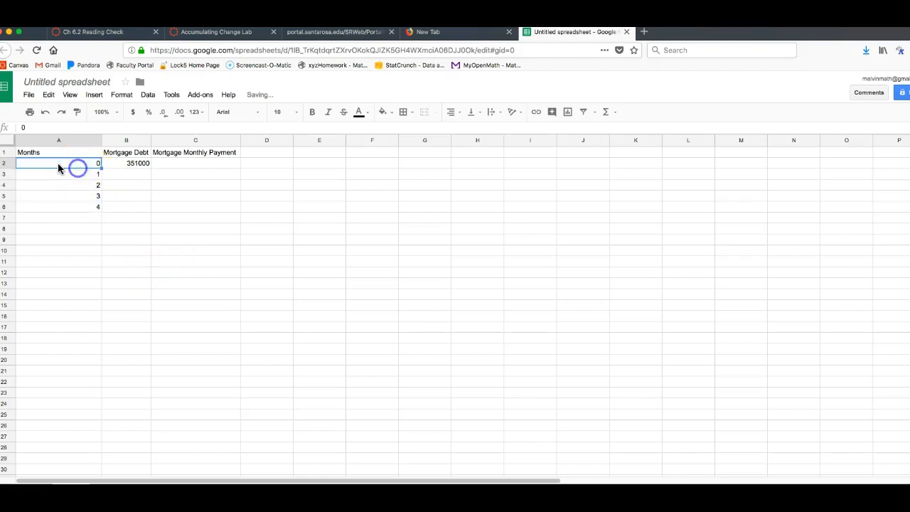
left_click_drag(59, 164, 56, 210)
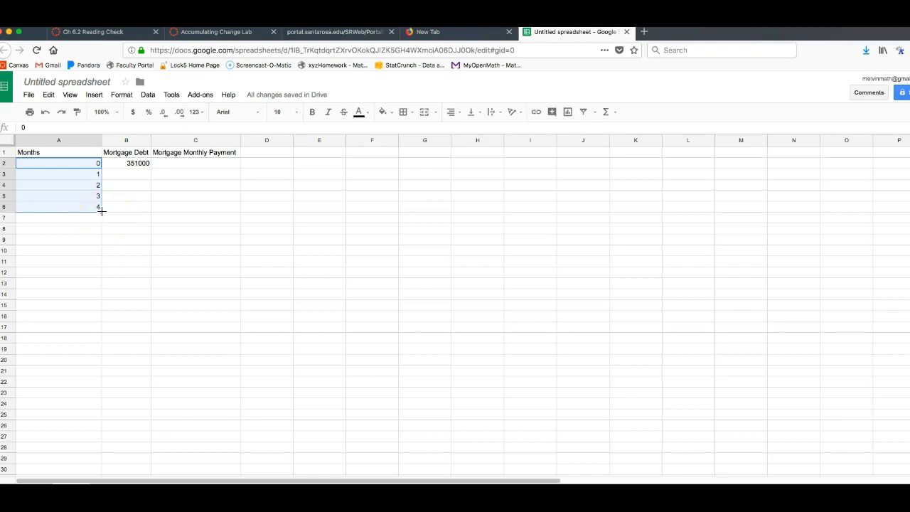
left_click_drag(102, 211, 79, 428)
left_click(125, 347)
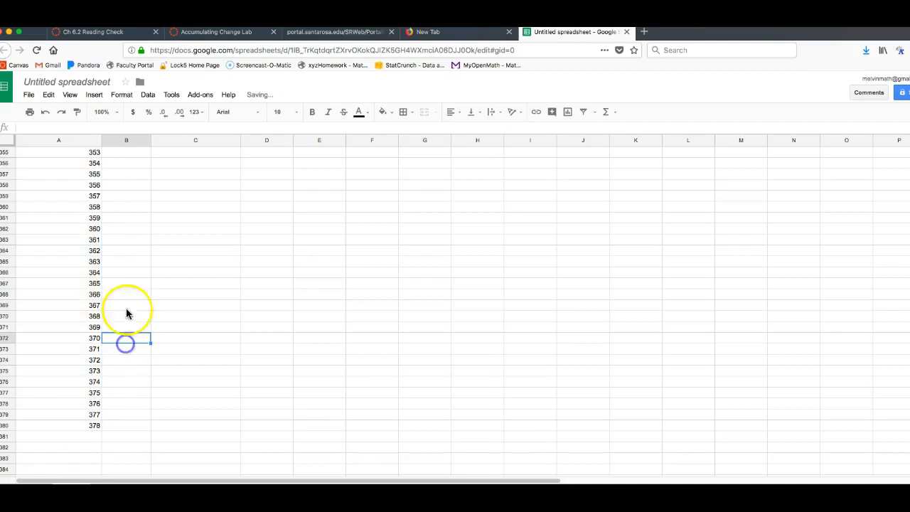
- Clear the surplus month numbers 361 to 378 from column A so the series ends at 360
left_click(91, 230)
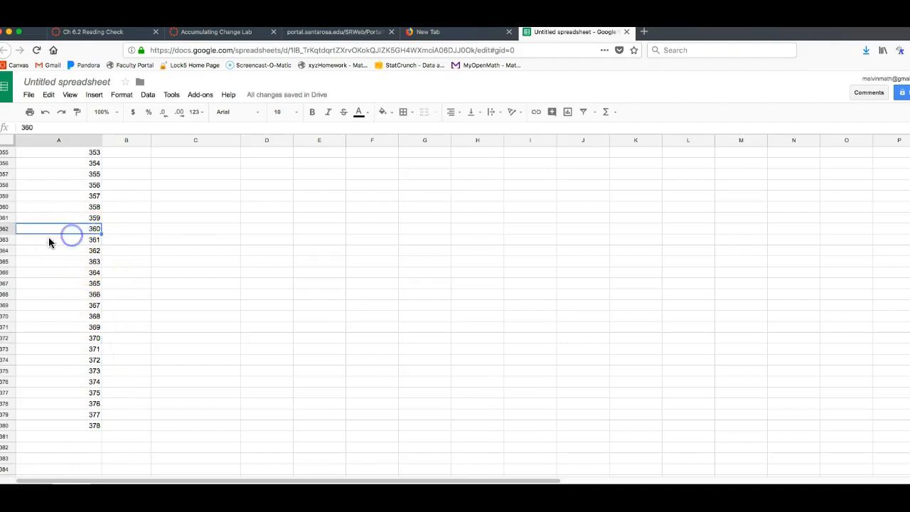
left_click_drag(67, 240, 69, 422)
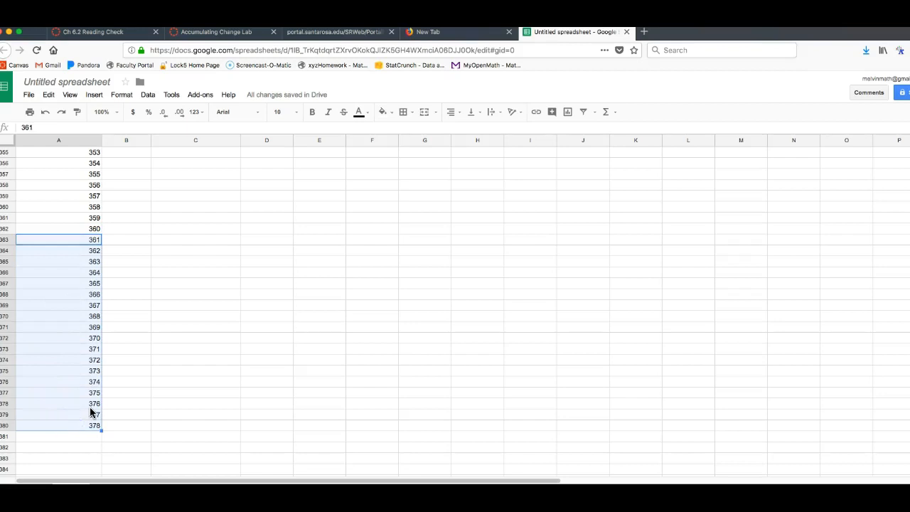
key("Delete")
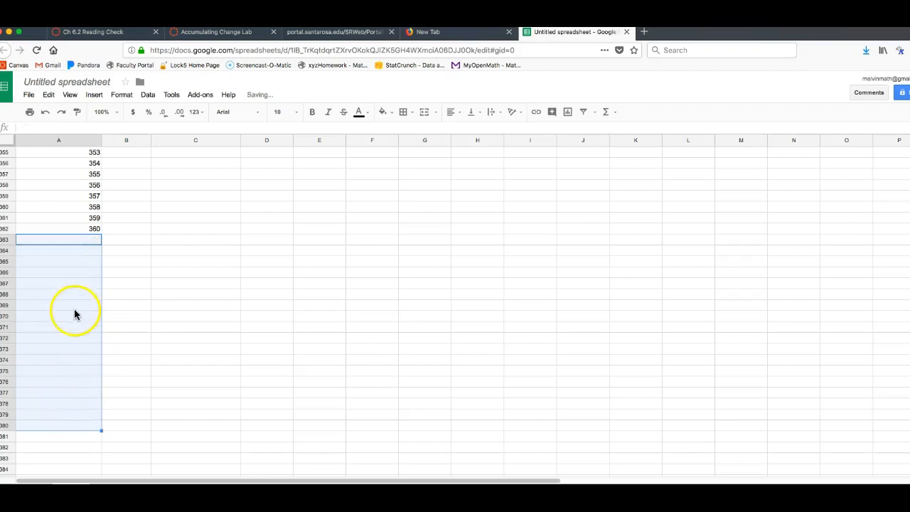
right_click(51, 307)
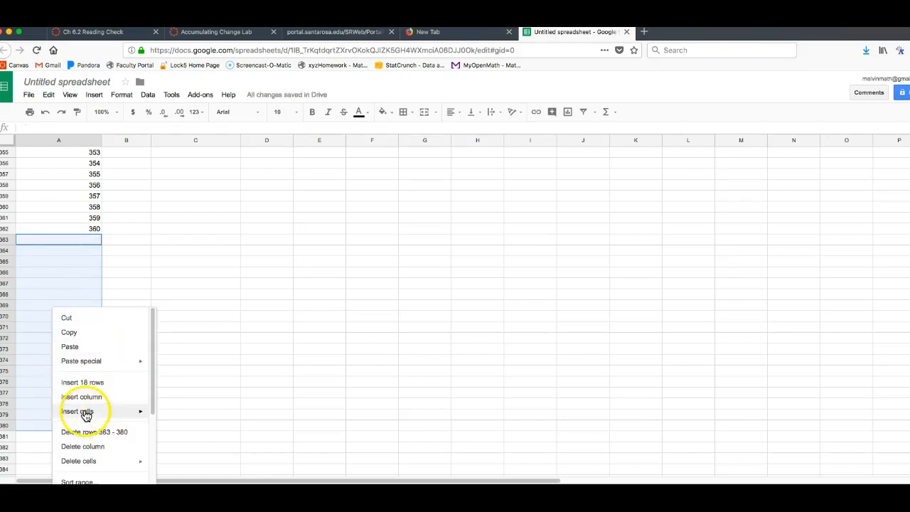
left_click(220, 272)
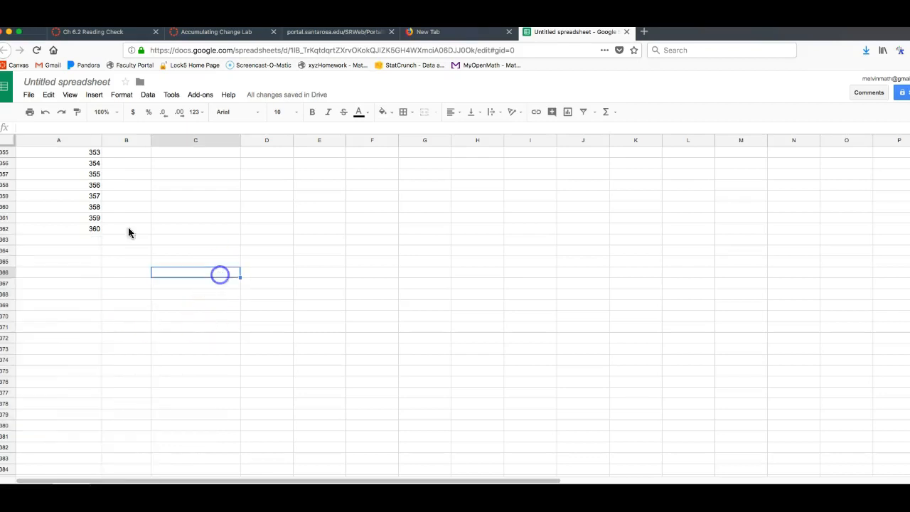
- Enter the note "Goal is to make B362 equal to 0" in C362 and widen column C to fit it
left_click(70, 229)
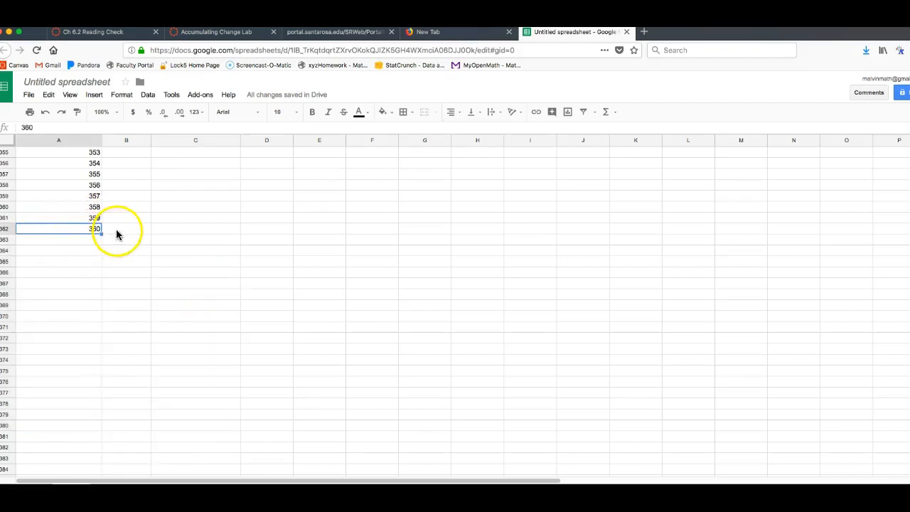
left_click(116, 229)
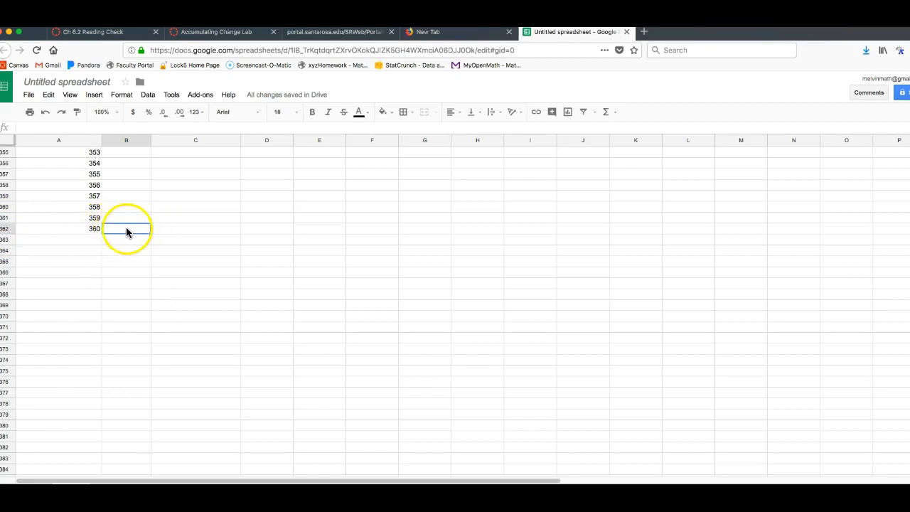
left_click(164, 229)
type("Goal i")
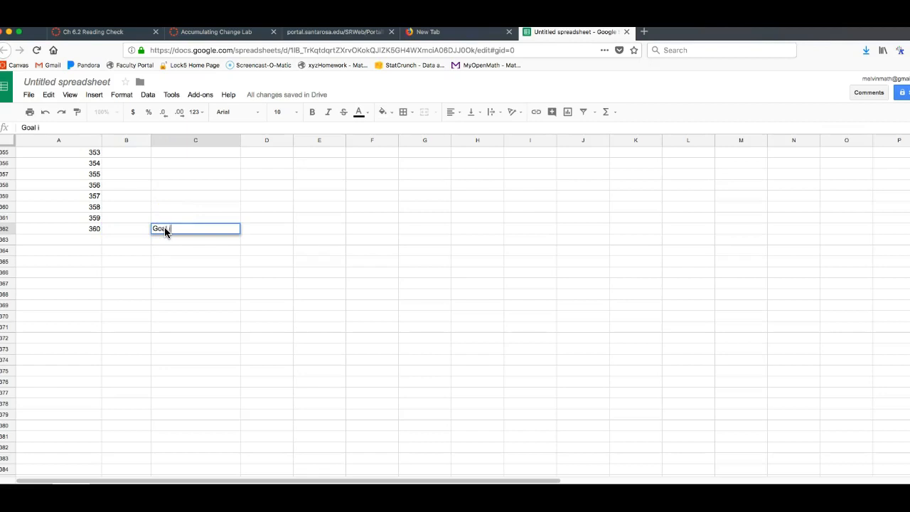
type("s to make B362 equal to 0")
key("Return")
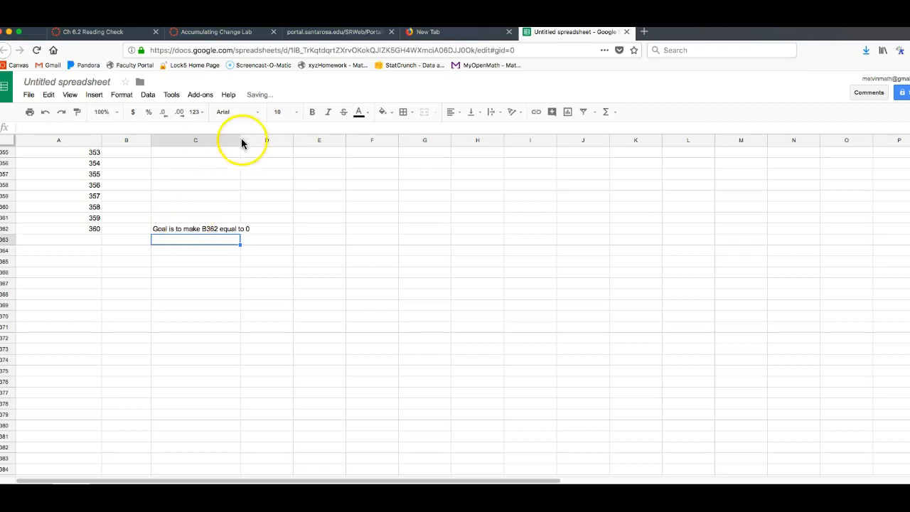
left_click_drag(241, 140, 252, 141)
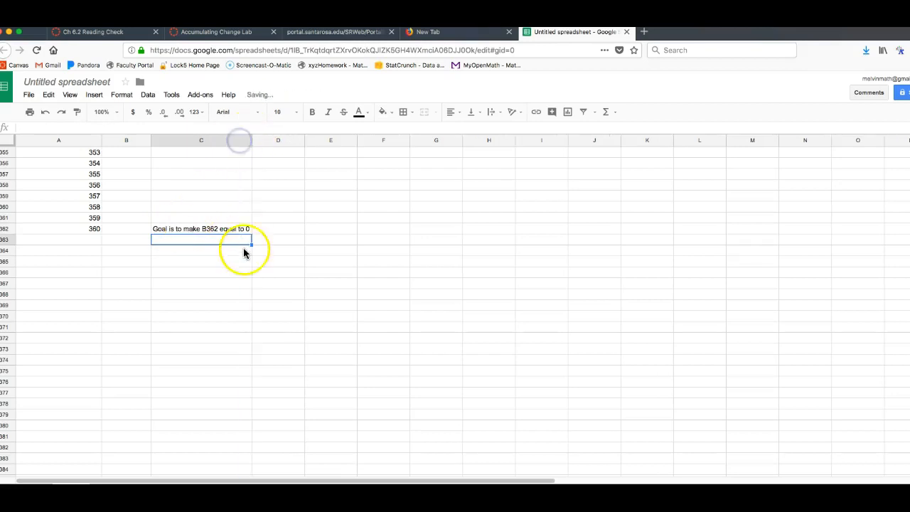
left_click(120, 231)
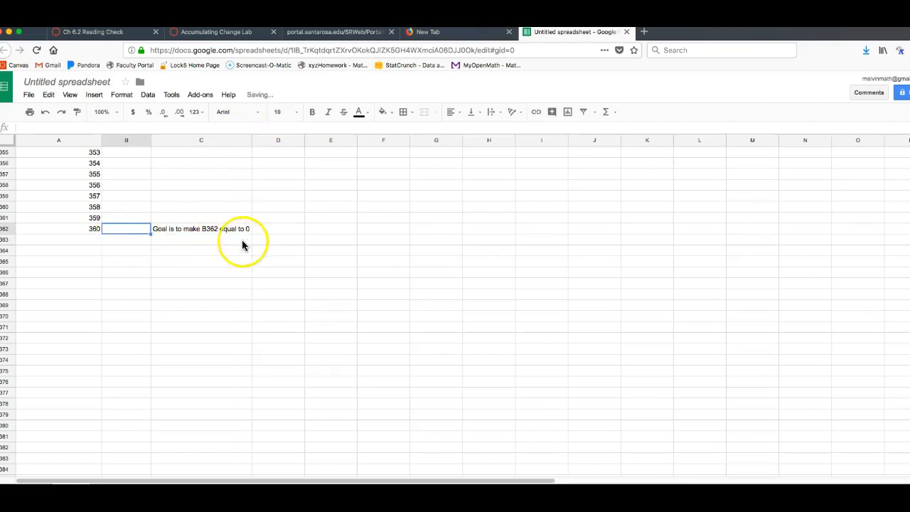
- Enter the heading Debt after 360 months in D1 and fit column D's width to it
scroll(202, 249, "up", 5)
scroll(213, 242, "up", 20)
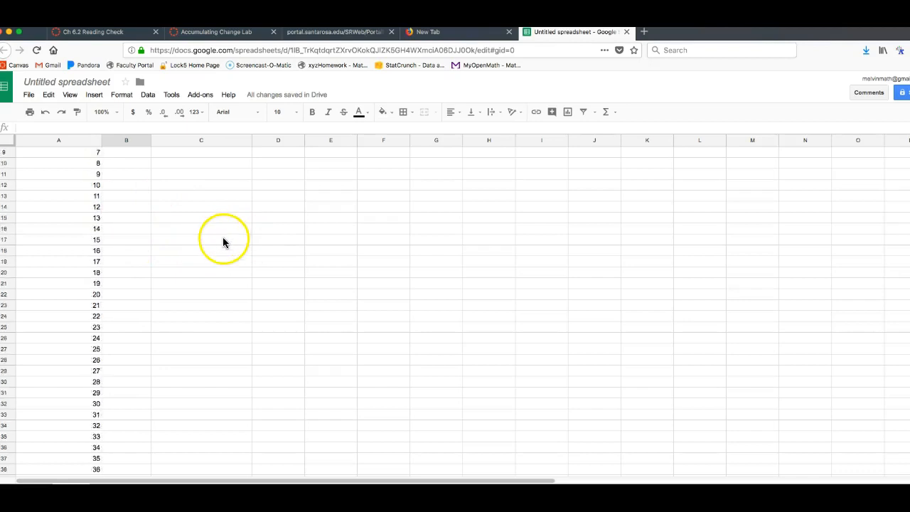
left_click(278, 154)
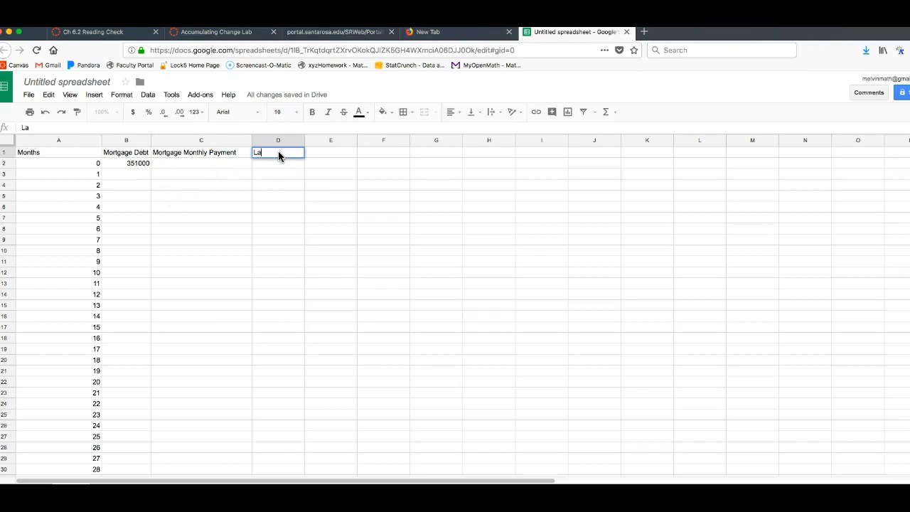
type("Debt after 360 months")
key("Return")
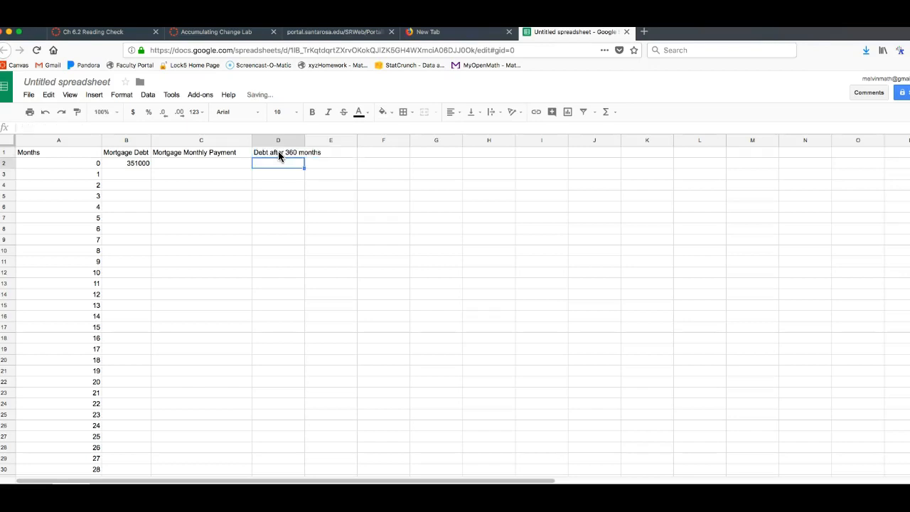
double_click(304, 140)
- Enter the formula =B362 in D2 under the Debt after 360 months heading
left_click(272, 163)
type("=")
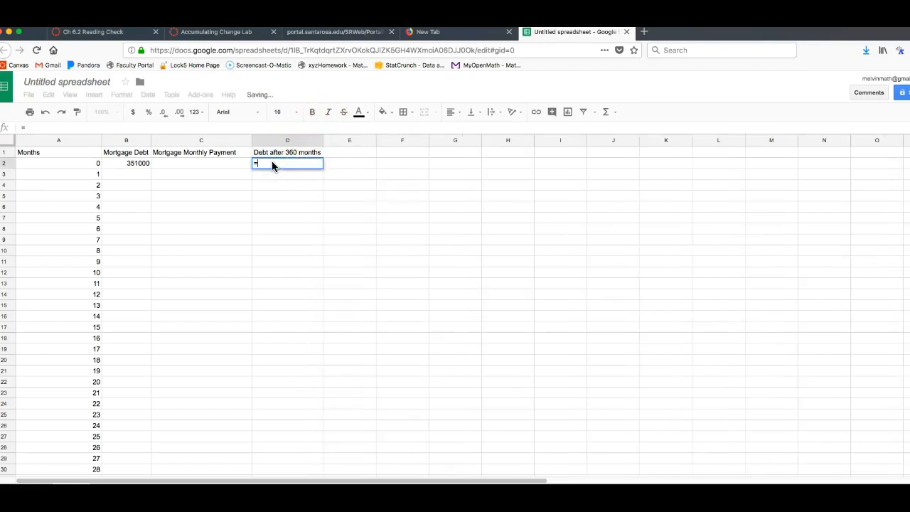
type("B36")
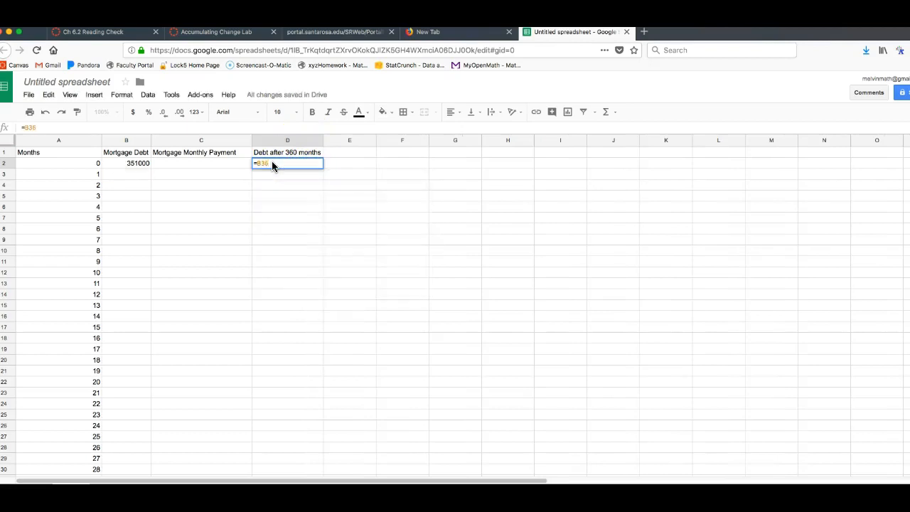
type("2")
key("Return")
- Clear the formula from cell D2 under the Debt after 360 months heading
left_click(285, 162)
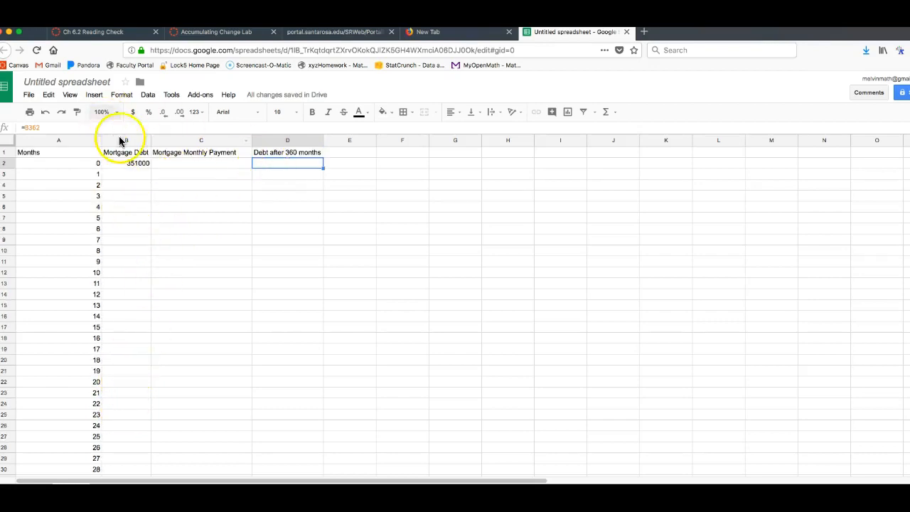
left_click(81, 128)
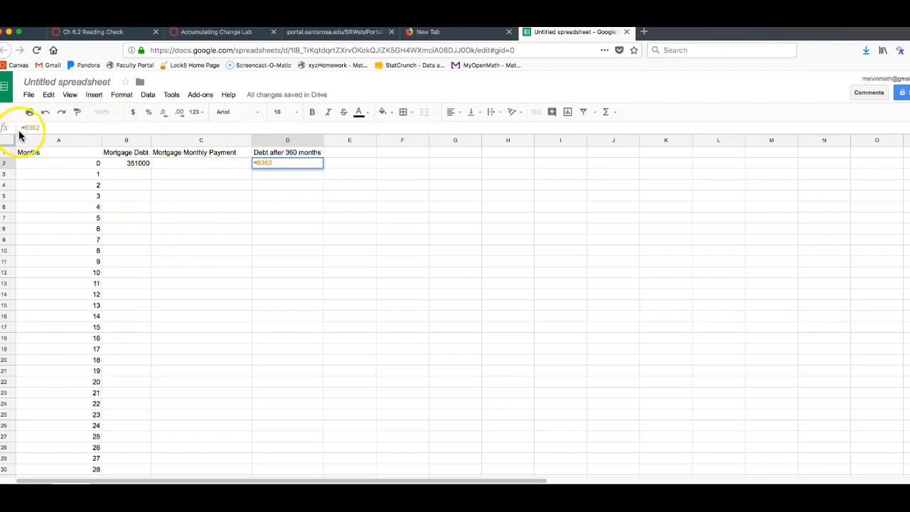
key("BackSpace")
key("BackSpace")
key("BackSpace")
key("BackSpace")
key("BackSpace")
key("Return")
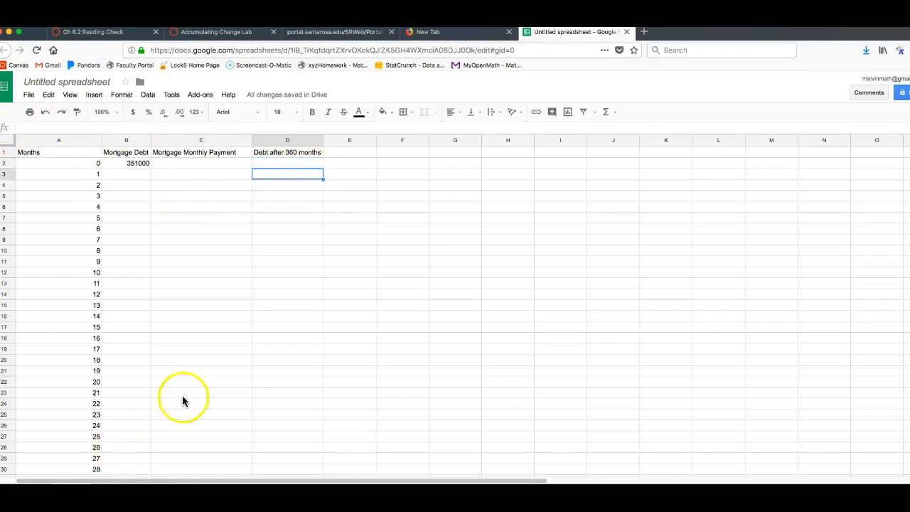
- Switch to the Finance In Class Examples Word document and review the recursive equation for the debt after n months
left_click(116, 176)
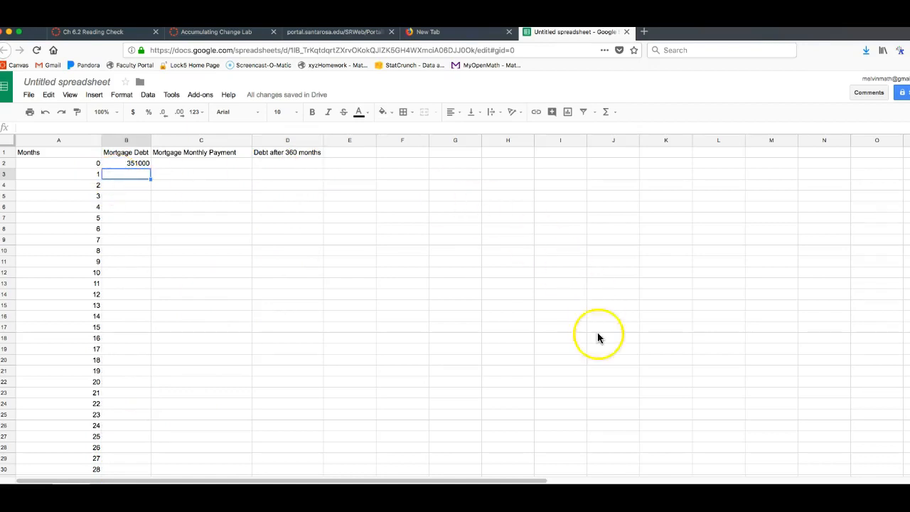
key("super+Tab")
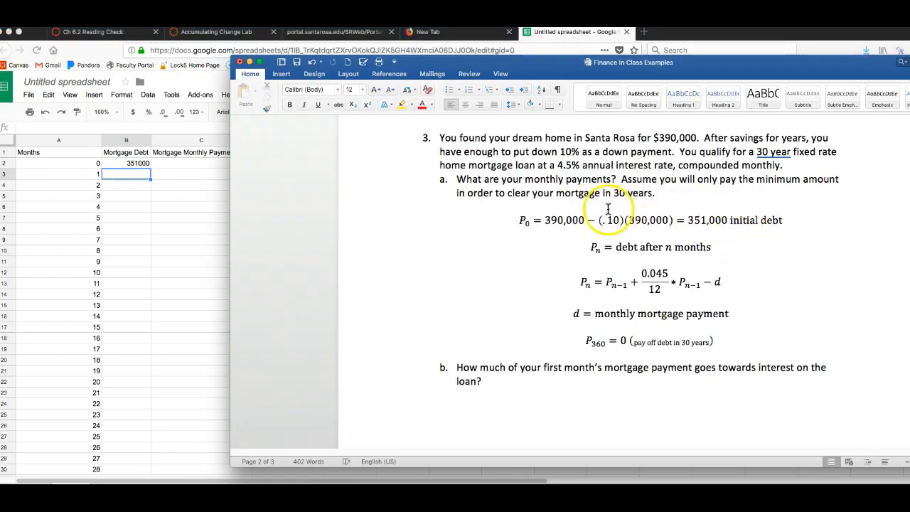
left_click_drag(720, 282, 576, 288)
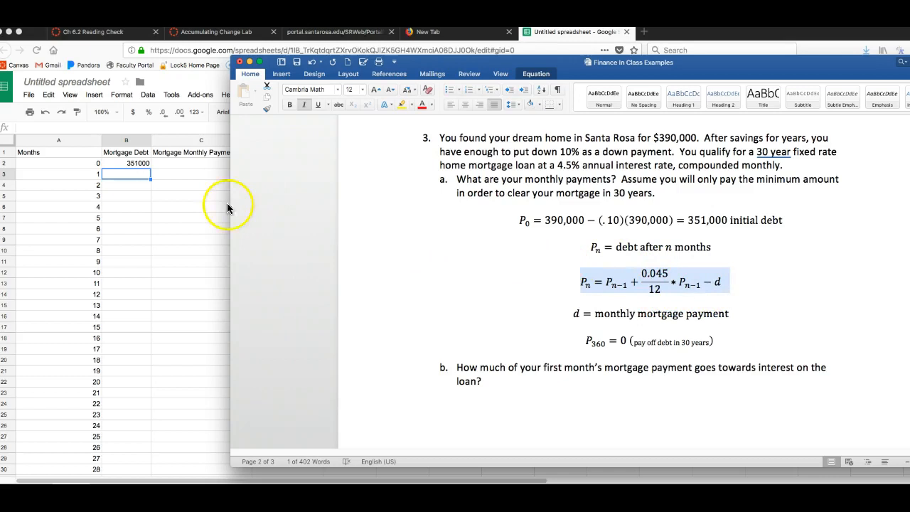
- Switch to the Untitled spreadsheet in Google Sheets and enter the month 1 debt formula =B2+.045/12*B2-C2 in B3
left_click(158, 201)
left_click(108, 173)
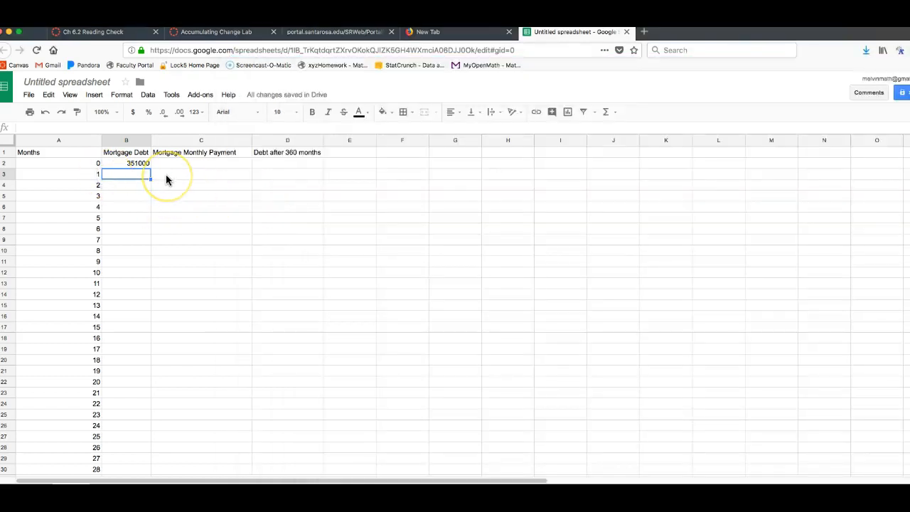
type("=")
left_click(129, 163)
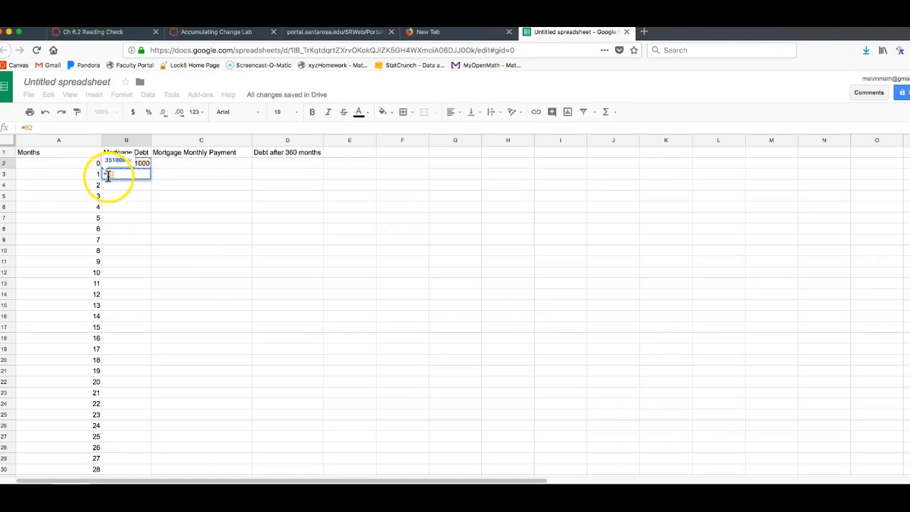
type("+")
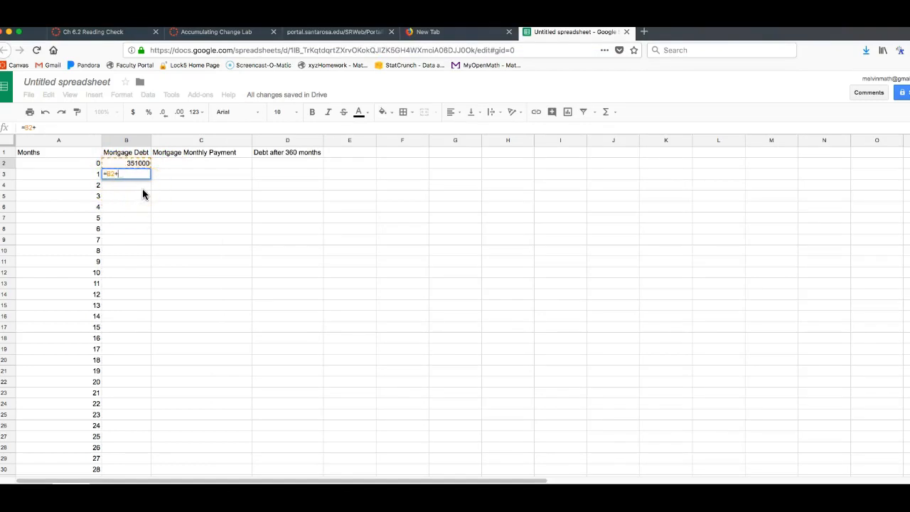
type(".04")
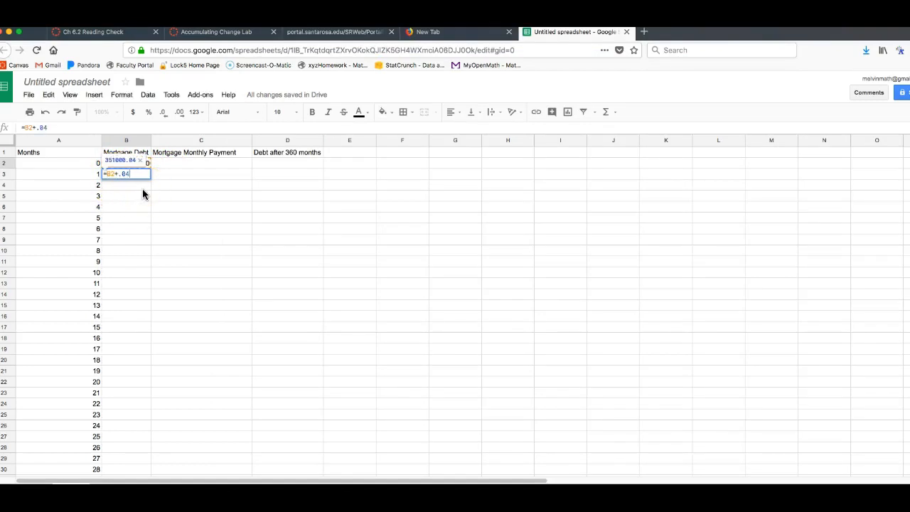
type("5/12*")
left_click(112, 163)
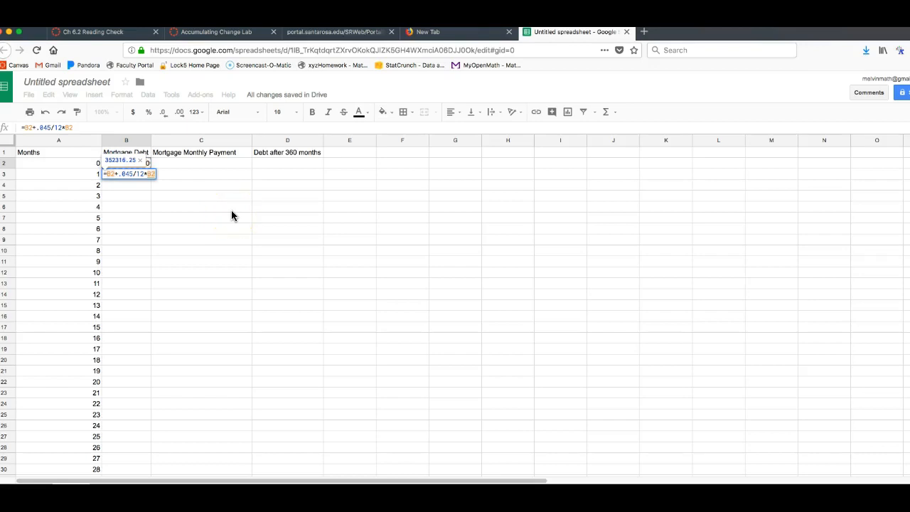
type("-")
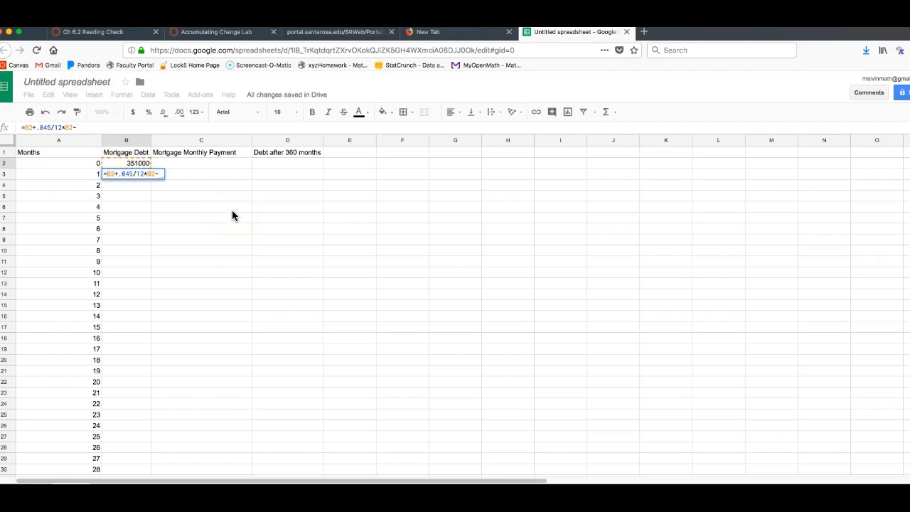
left_click(207, 162)
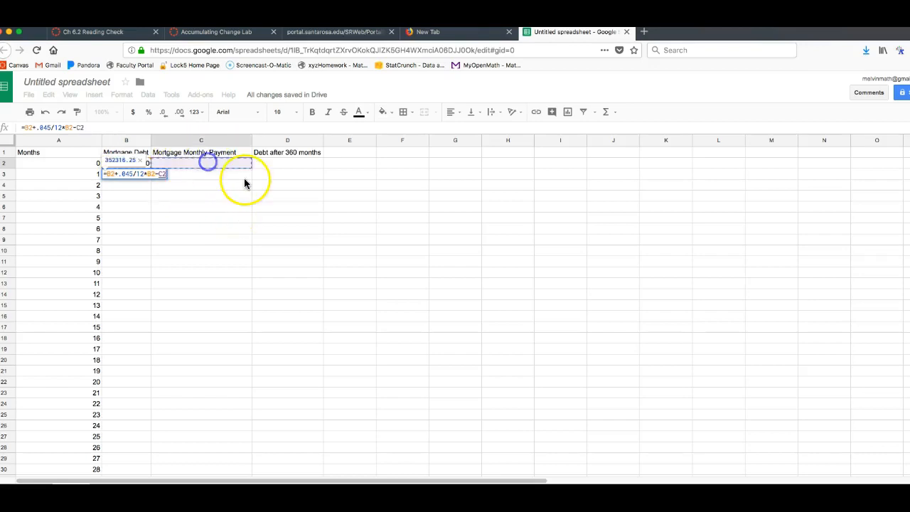
- Make the payment reference in the B3 formula absolute as $C$2 and commit the formula
left_click(160, 173)
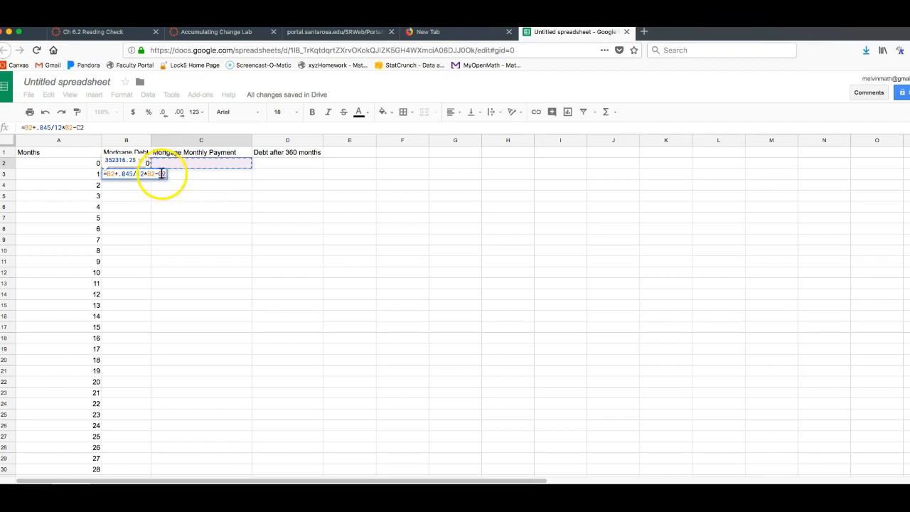
type("$")
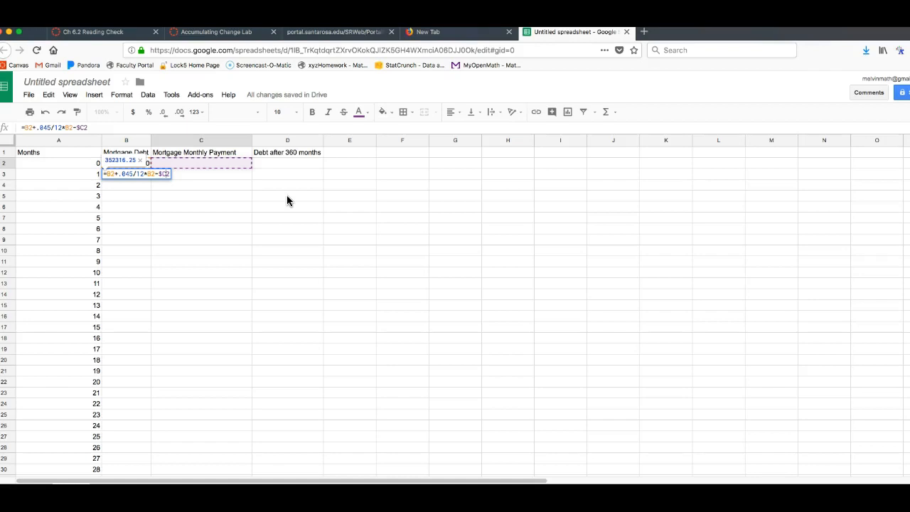
key("Right")
type("$")
key("Return")
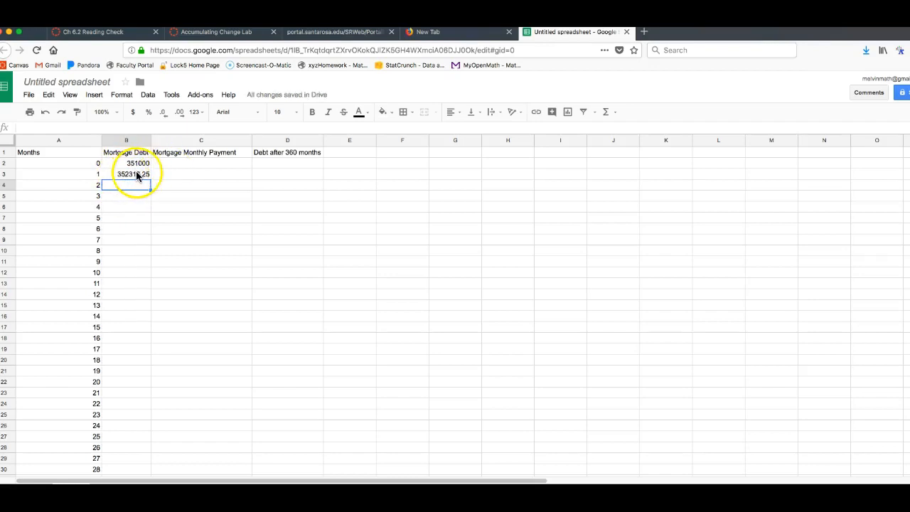
- Fill the B3 debt formula down column B through month 360 in row 362
left_click(105, 173)
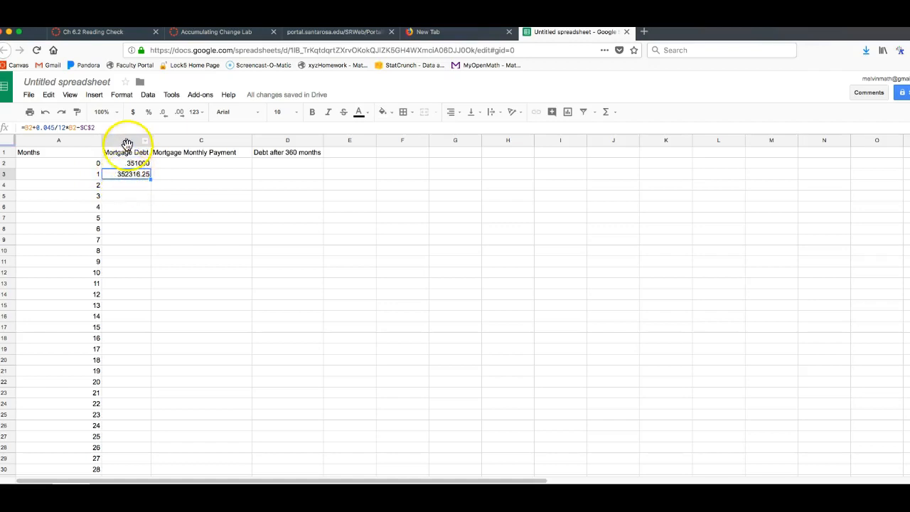
double_click(150, 180)
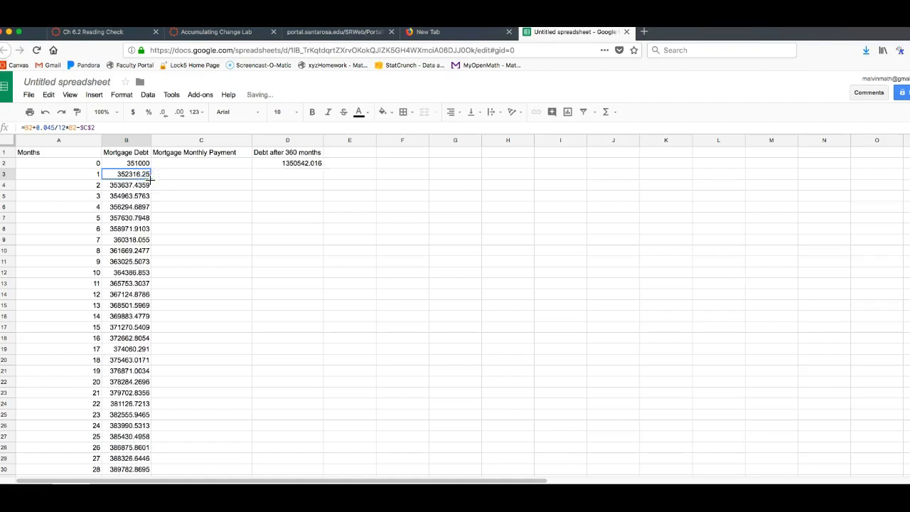
- Check the month 360 debt in B362 against the linked value under Debt after 360 months in D2
scroll(130, 305, "down", 20)
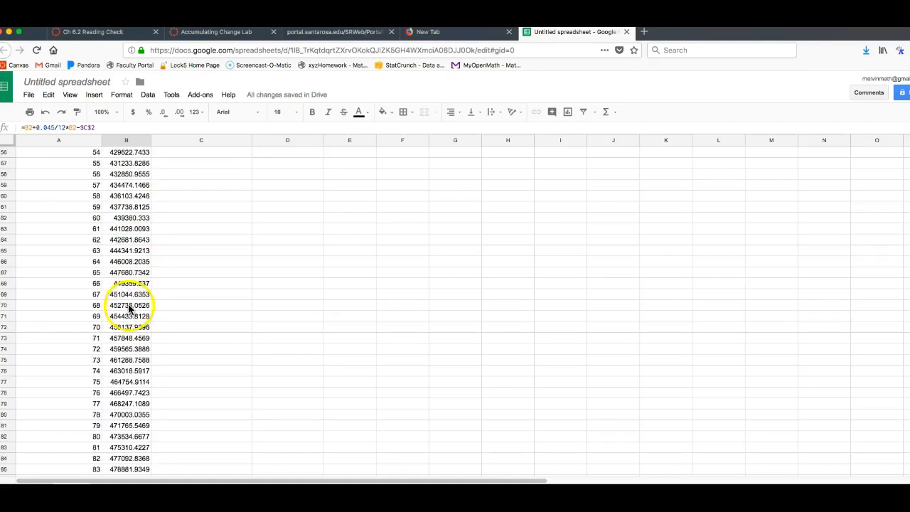
scroll(128, 316, "down", 20)
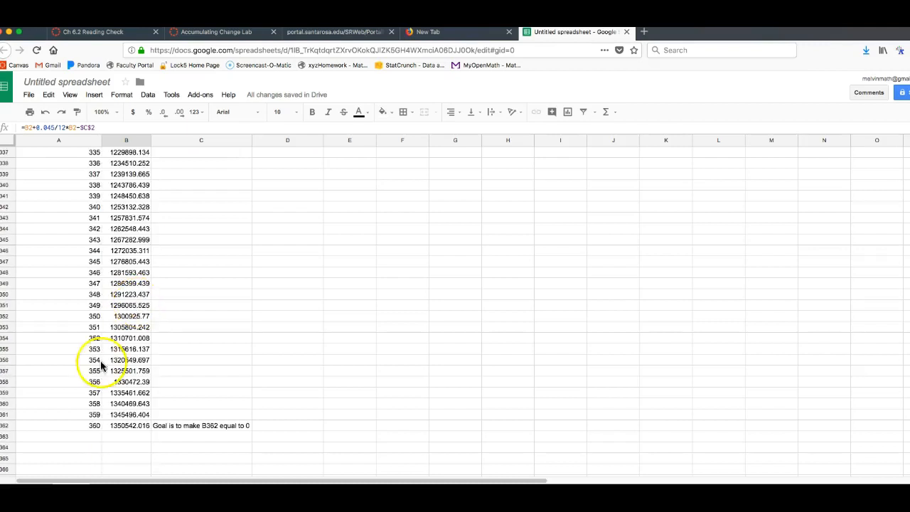
left_click(79, 424)
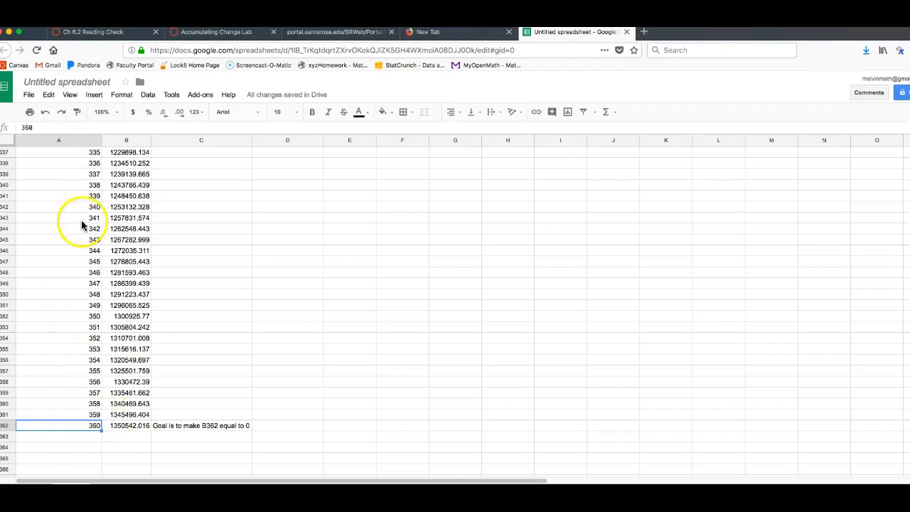
left_click(119, 426)
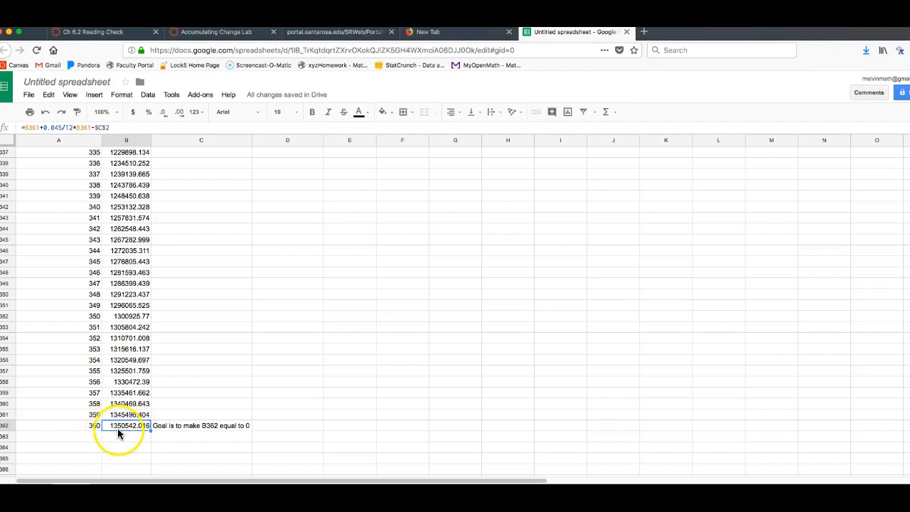
scroll(156, 378, "up", 20)
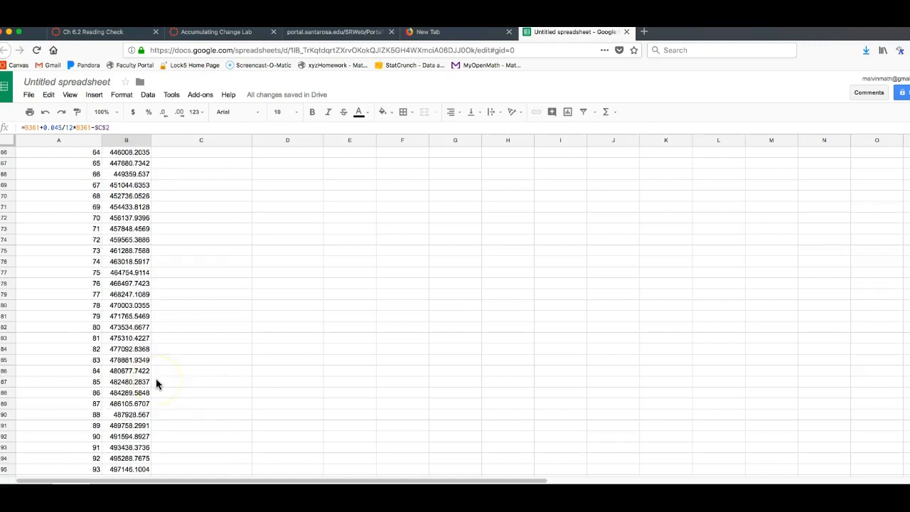
scroll(156, 384, "up", 10)
left_click(285, 165)
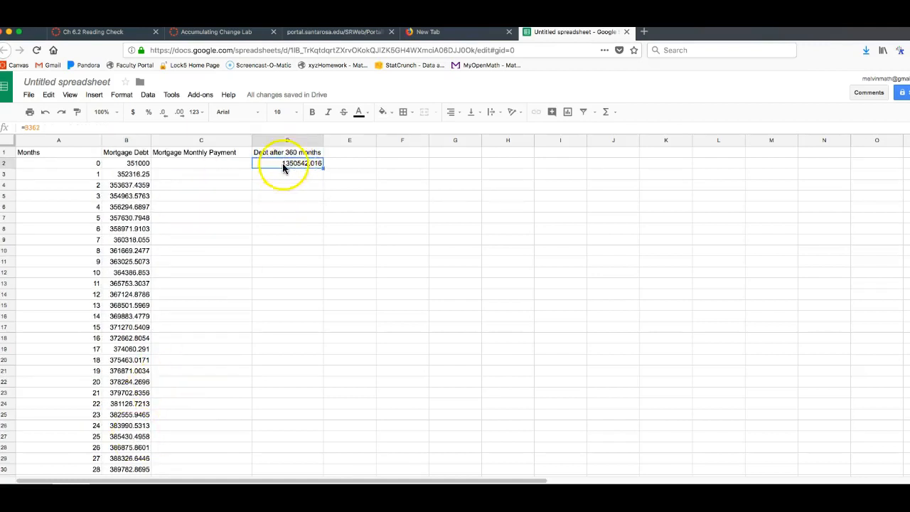
left_click(297, 221)
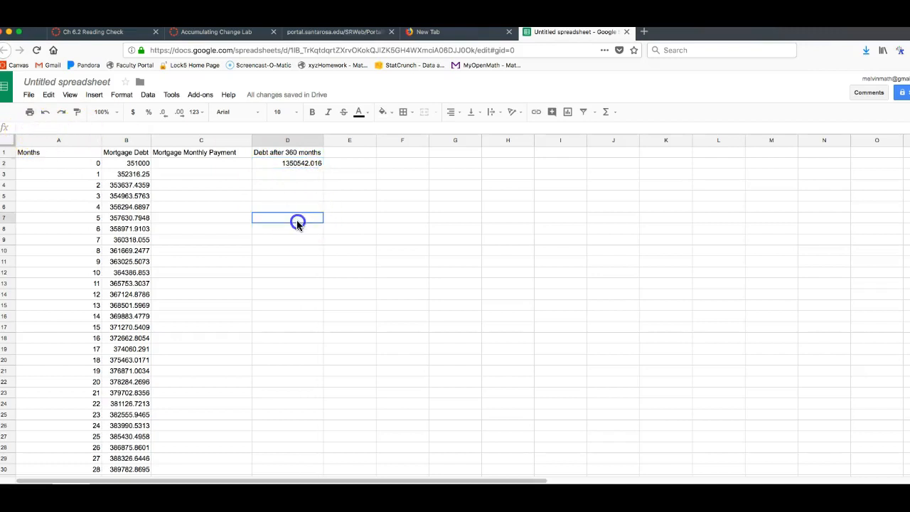
- Try a monthly mortgage payment of 1000 in C2
left_click(160, 162)
type("1000")
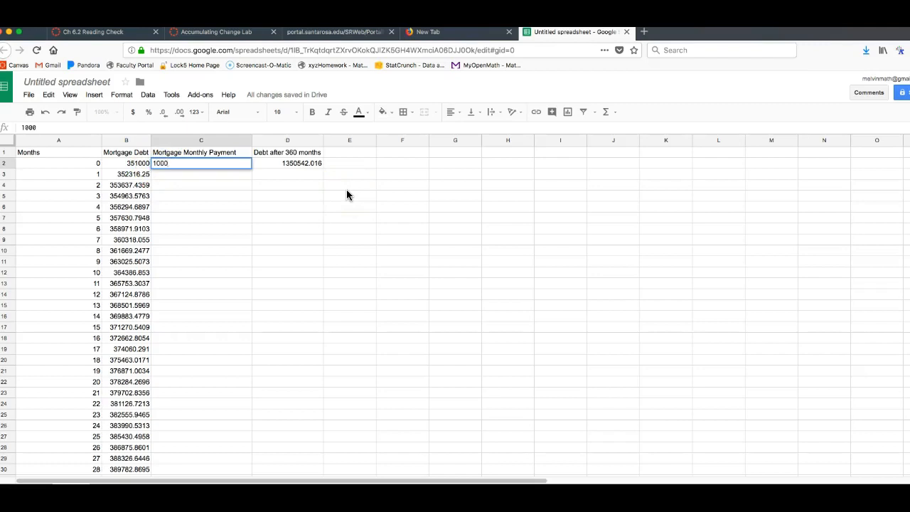
key("Return")
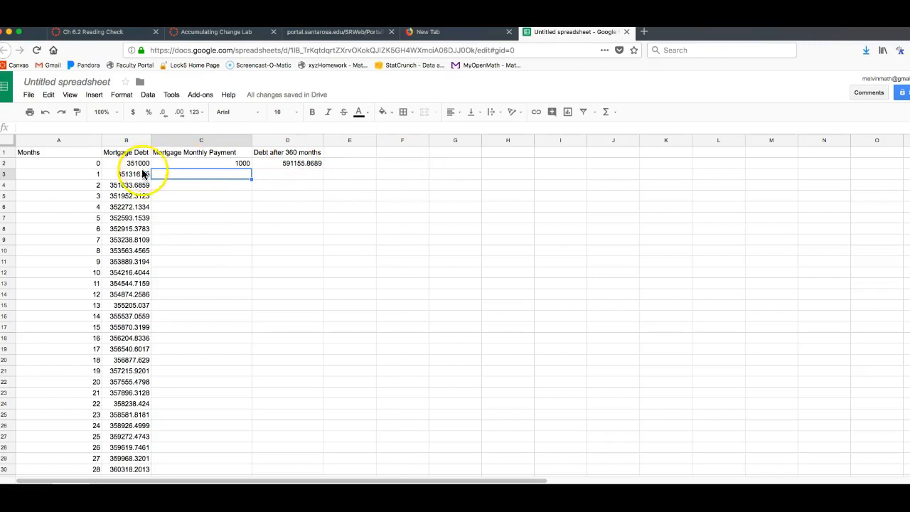
- Set the monthly mortgage payment in C2 to 2000 and check the debt after 360 months in D2
left_click(209, 155)
left_click(218, 163)
type("2000")
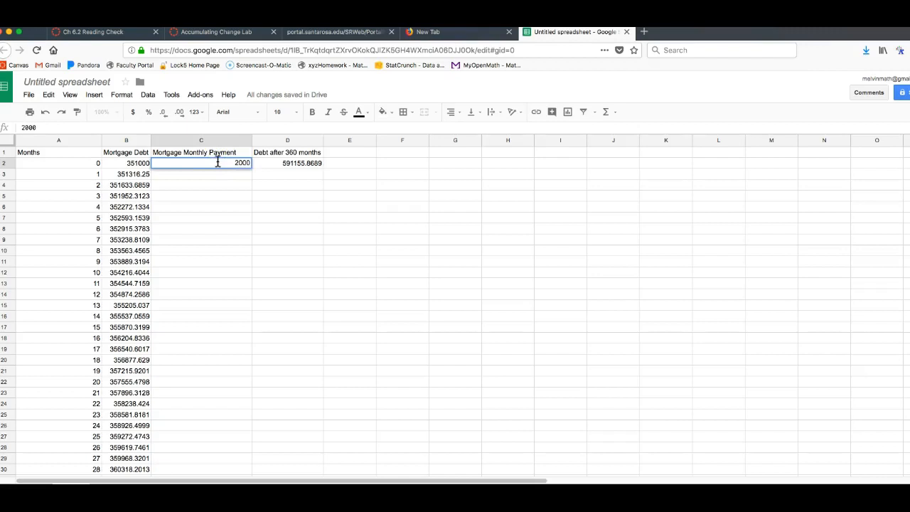
key("Return")
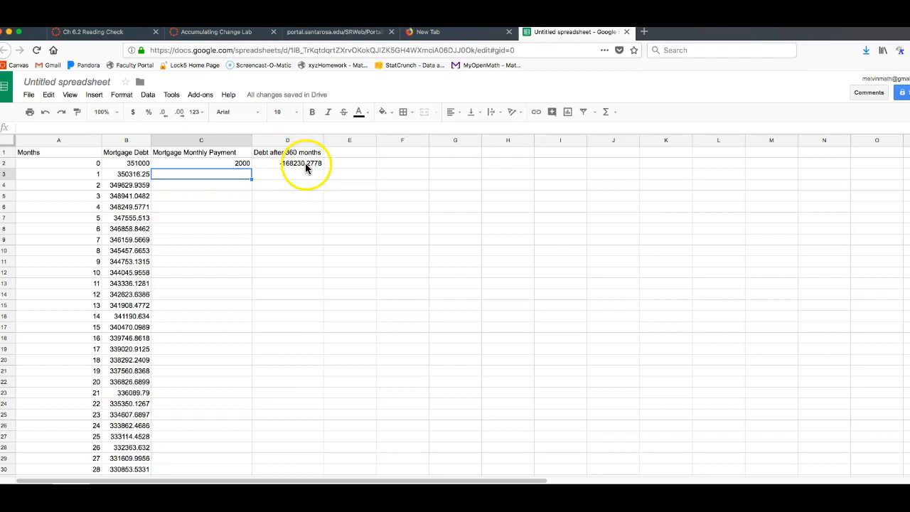
left_click(183, 163)
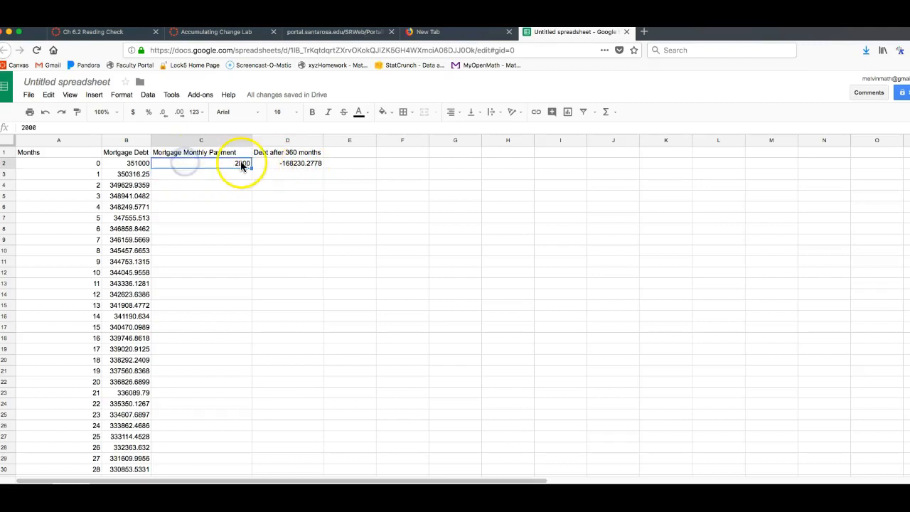
left_click(279, 163)
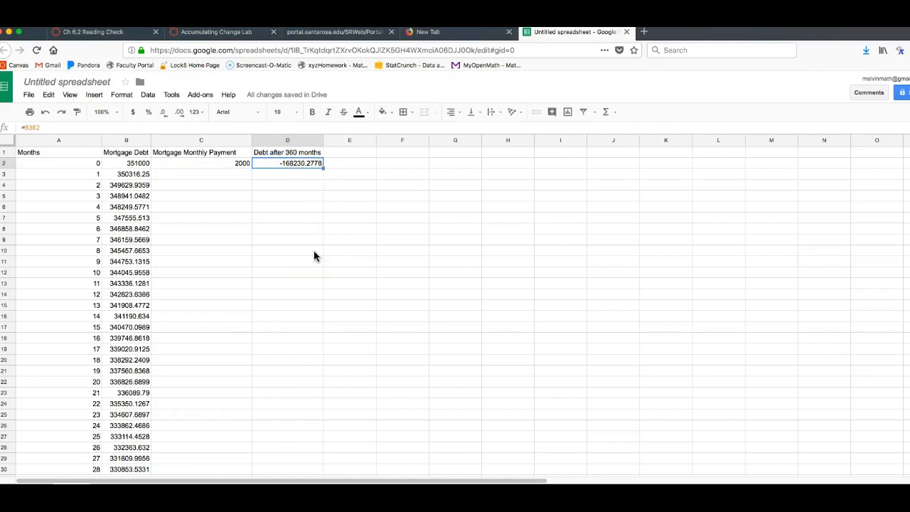
left_click(219, 185)
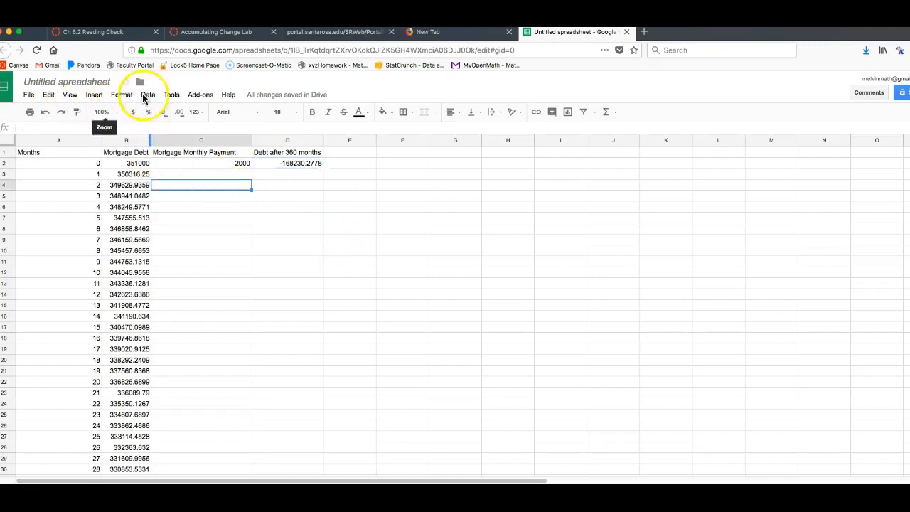
left_click(201, 95)
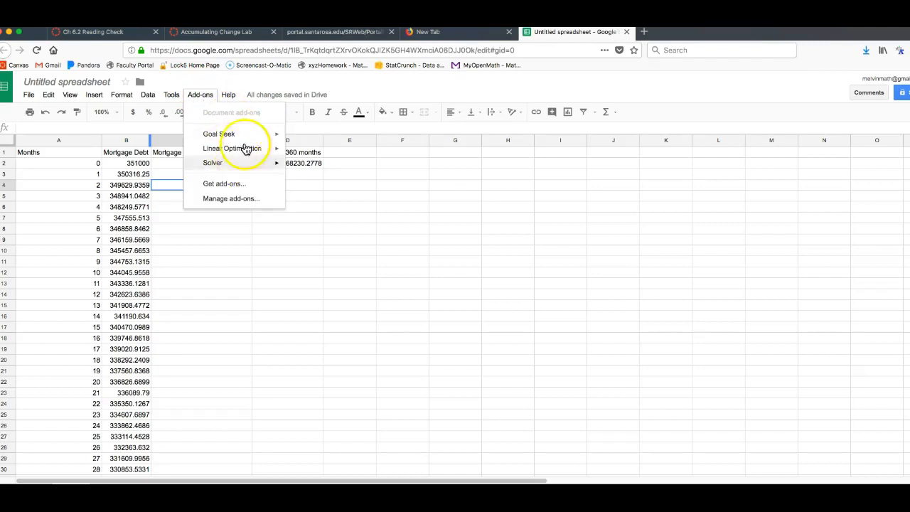
left_click(224, 186)
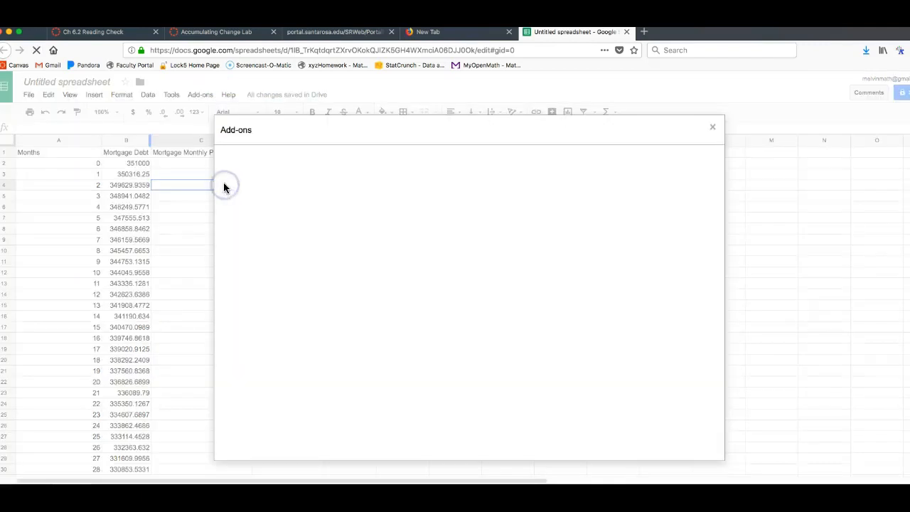
left_click(632, 159)
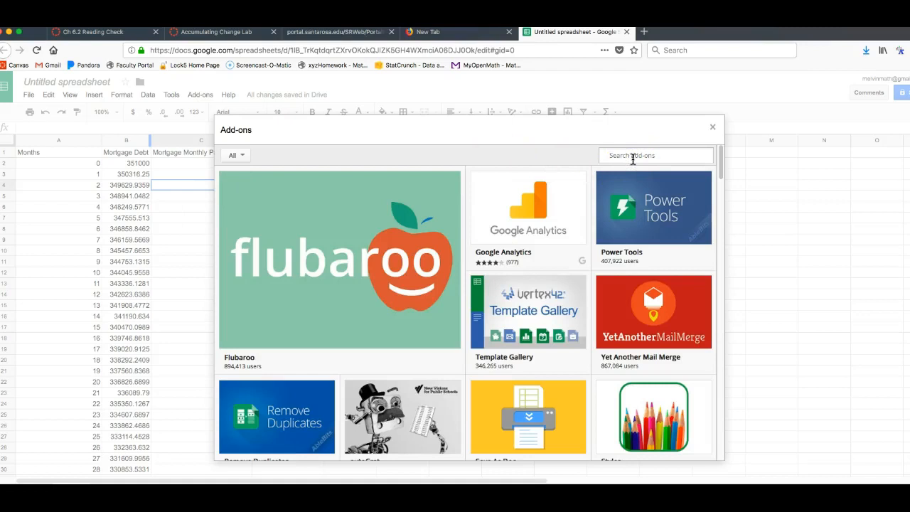
left_click(712, 127)
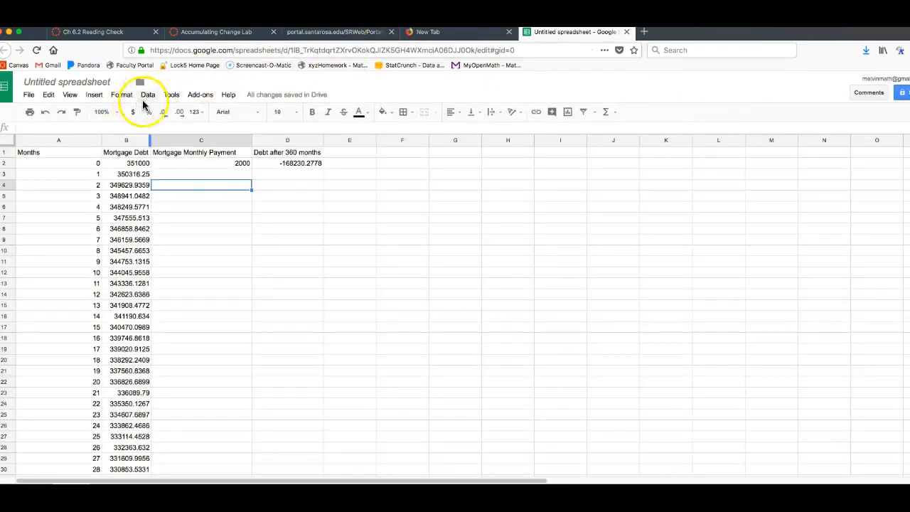
left_click(196, 95)
mouse_move(227, 137)
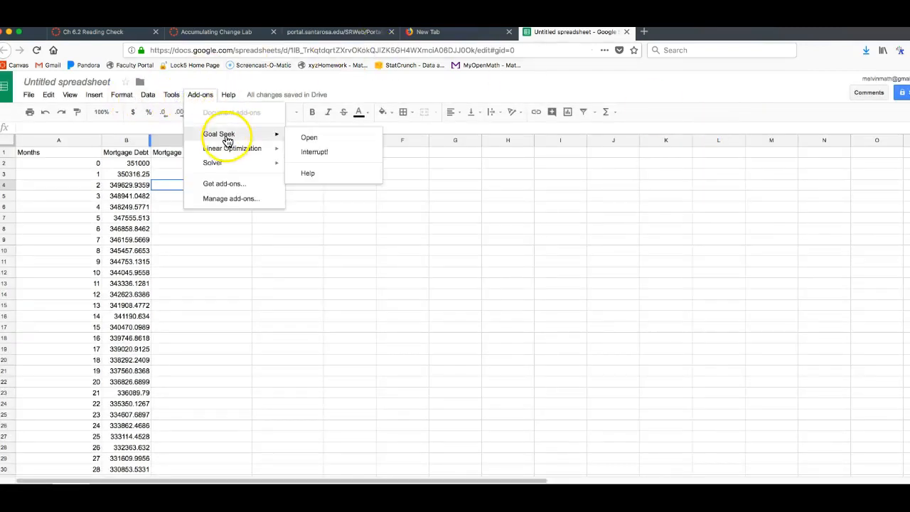
left_click(307, 137)
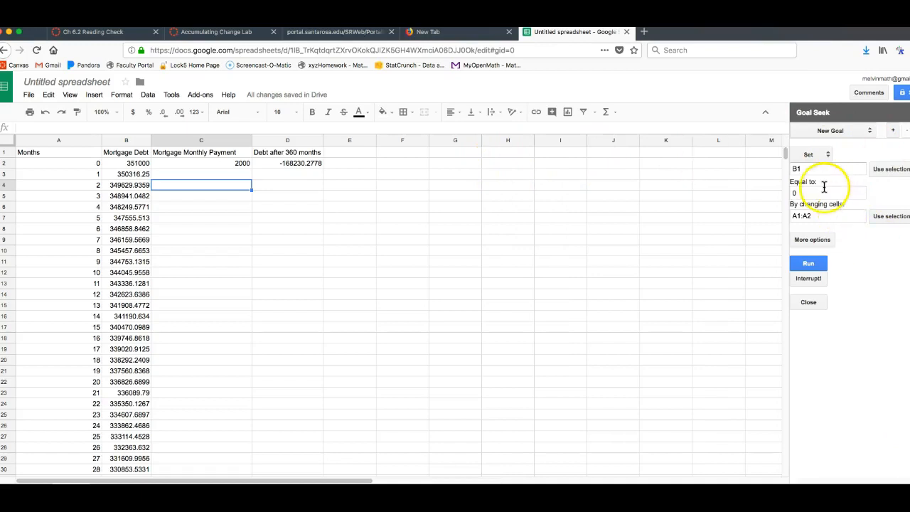
left_click(909, 112)
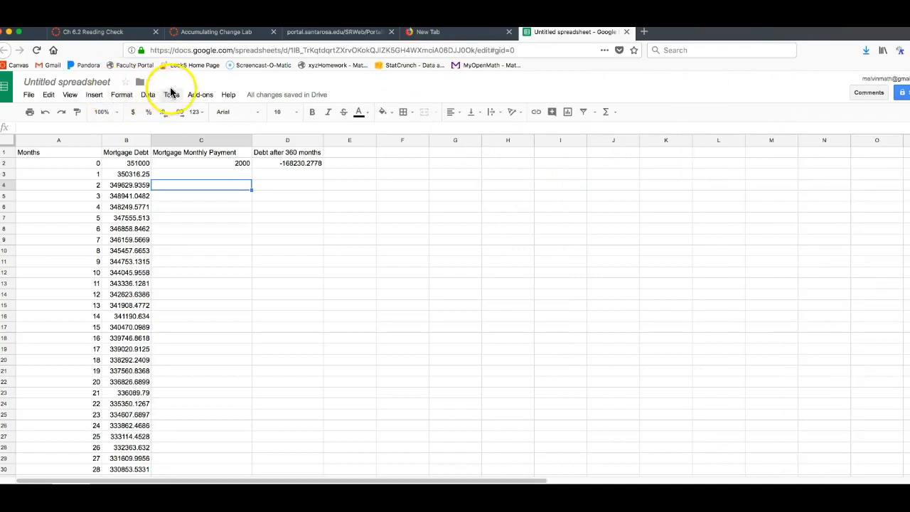
- Search the add-ons store for "goal seek" and close the store after viewing the listing
left_click(228, 95)
mouse_move(198, 92)
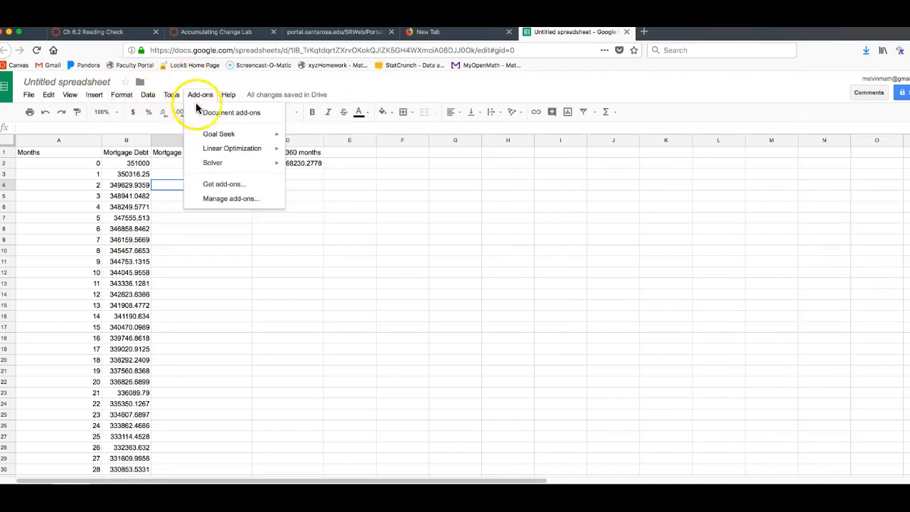
left_click(220, 185)
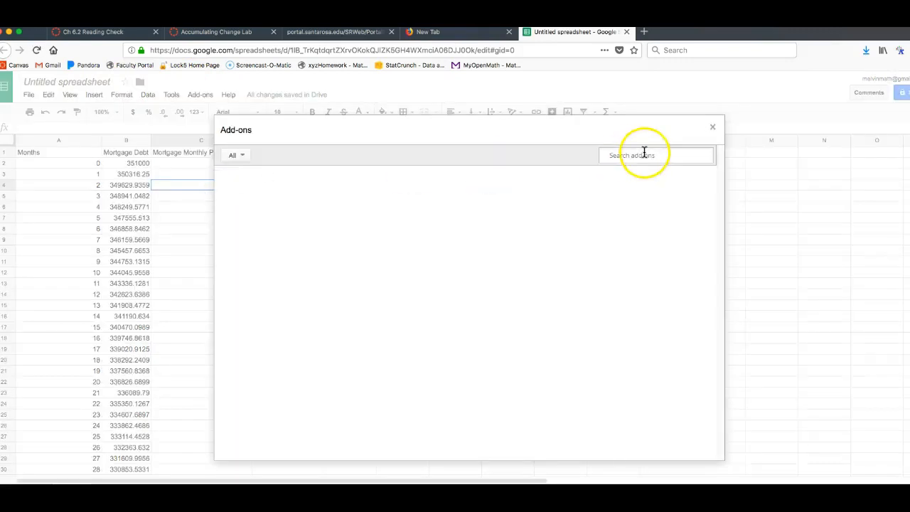
left_click(645, 158)
type("go")
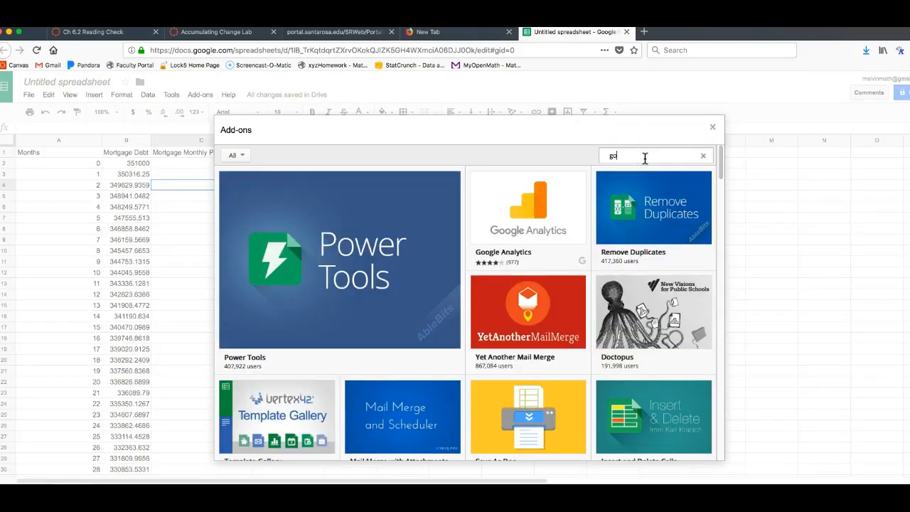
type("al seek")
key("Return")
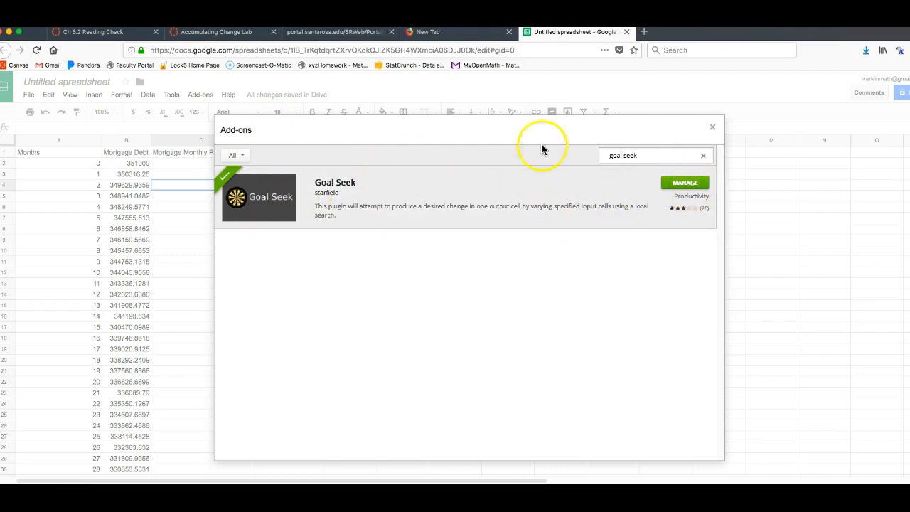
left_click(715, 130)
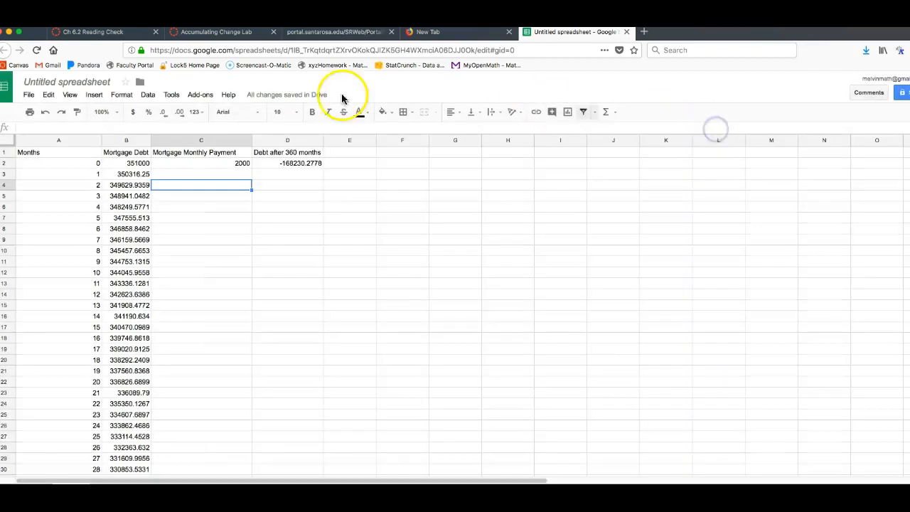
- Open the Goal Seek add-on and set its target cell to Sheet1!D2, the debt after 360 months
left_click(201, 95)
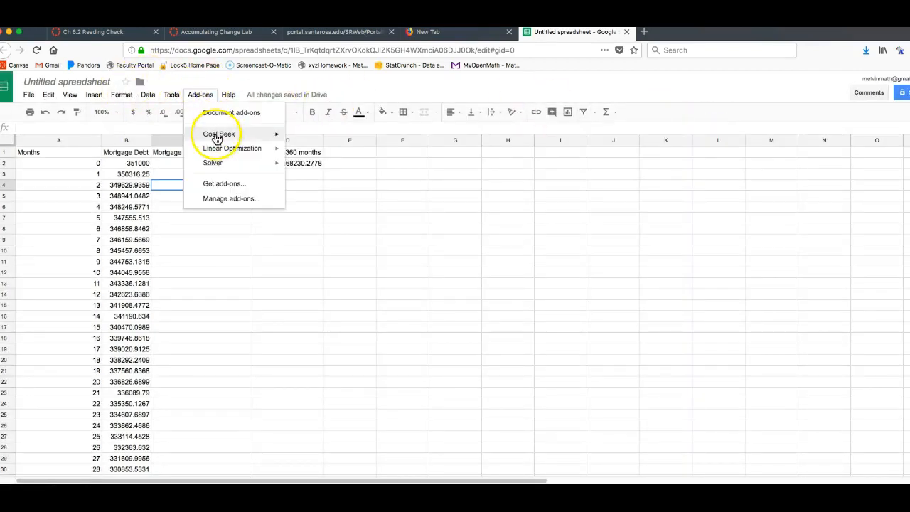
mouse_move(213, 136)
left_click(311, 137)
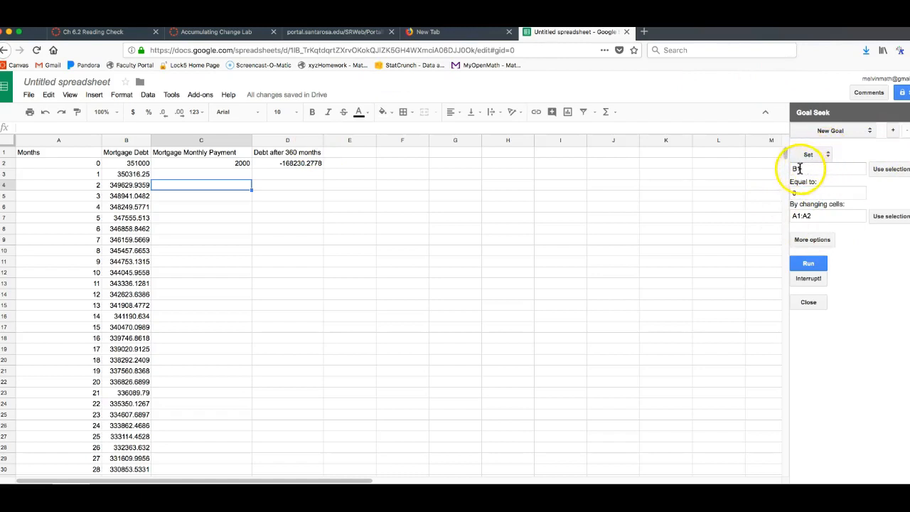
left_click_drag(813, 168, 783, 168)
key("BackSpace")
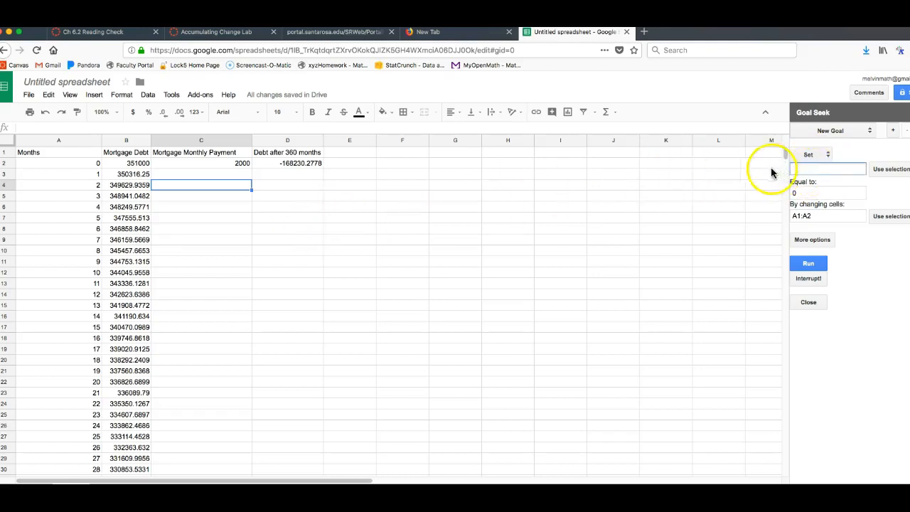
left_click(283, 164)
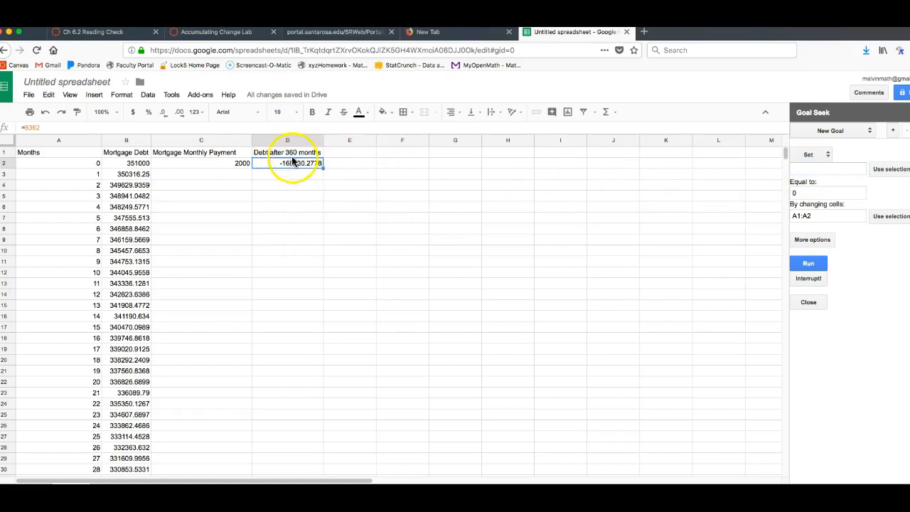
left_click(812, 169)
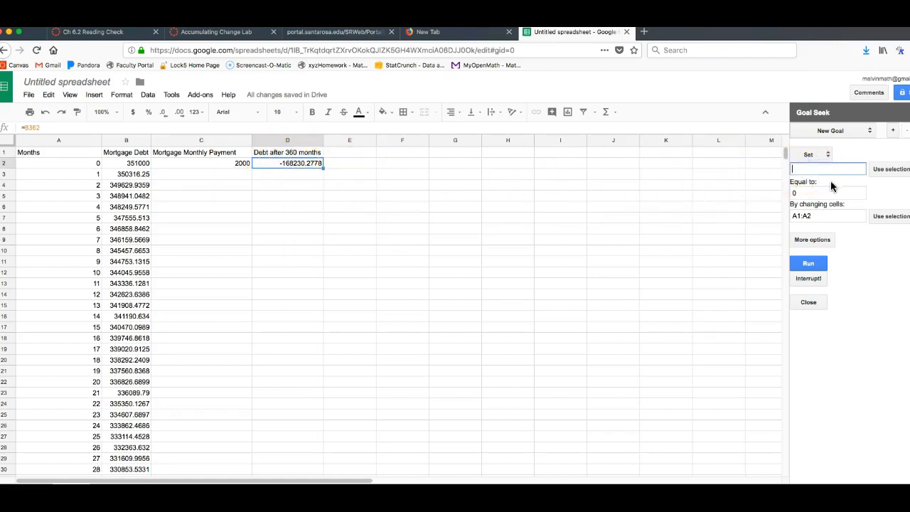
left_click(280, 164)
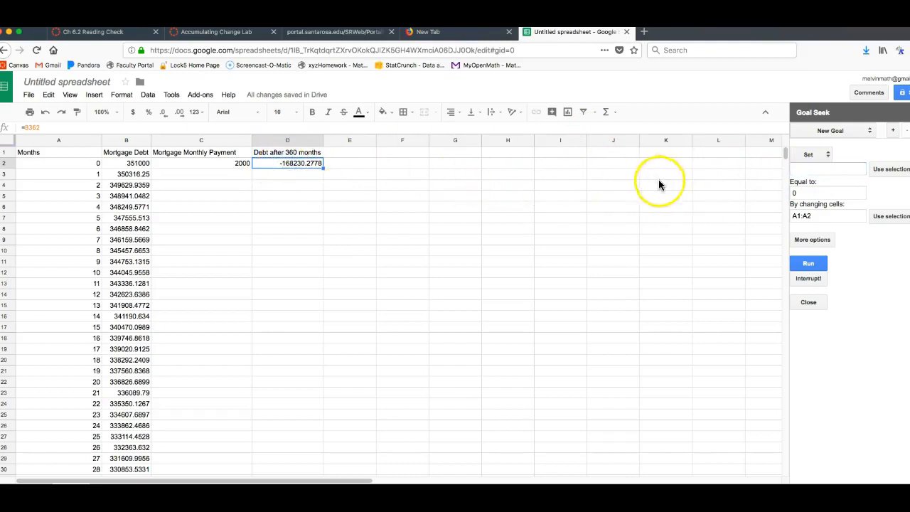
left_click(830, 169)
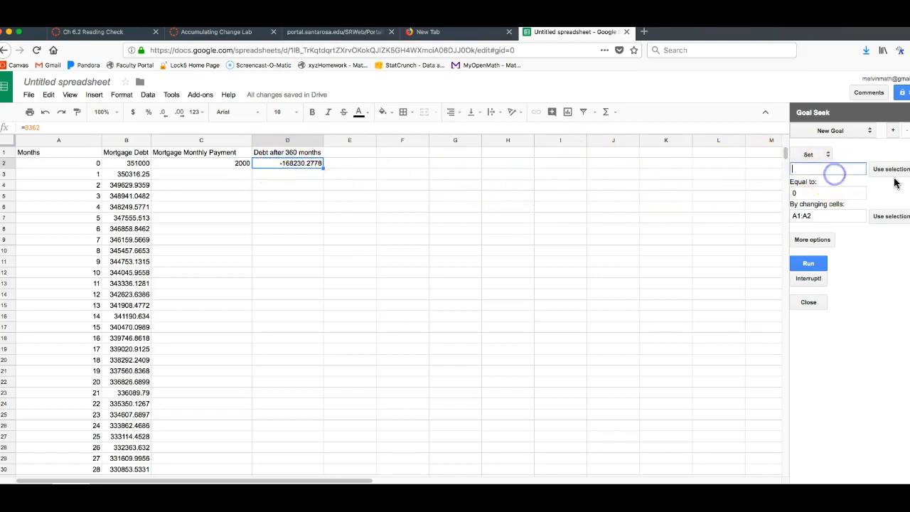
left_click(890, 173)
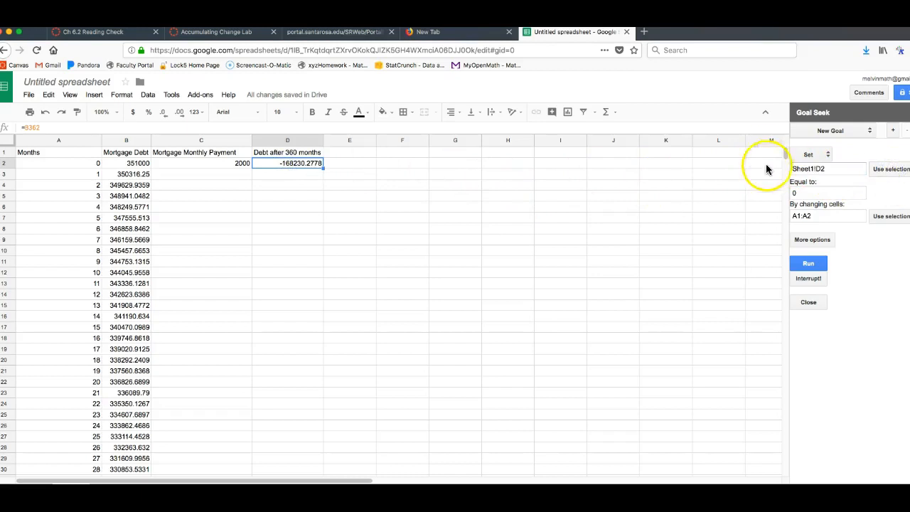
- Run Goal Seek with a goal of 0 by changing Sheet1!C2, interrupting it once the debt in D2 is practically zero
left_click(806, 193)
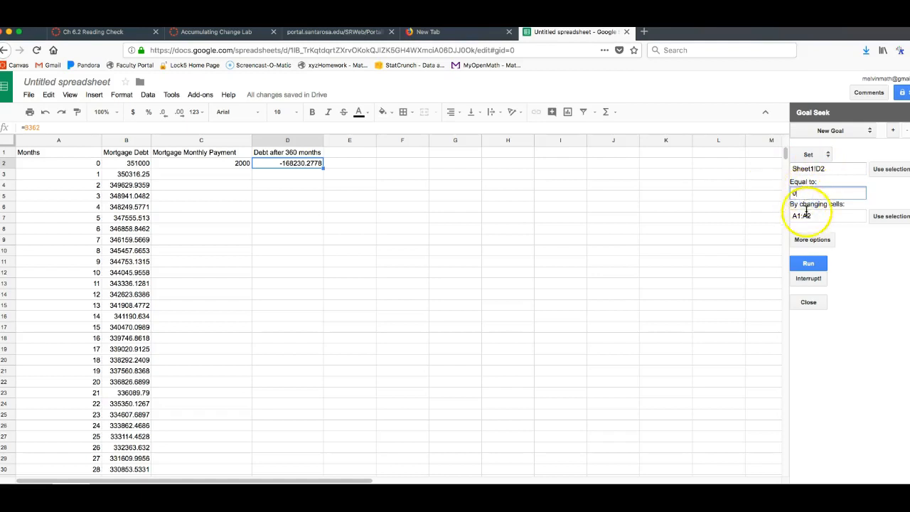
left_click_drag(823, 215, 778, 213)
key("BackSpace")
left_click(201, 164)
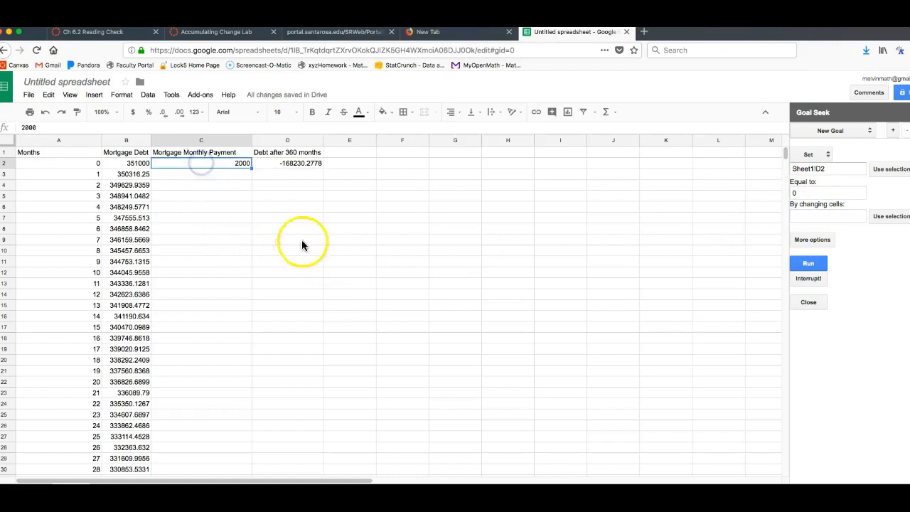
left_click(828, 217)
left_click(905, 219)
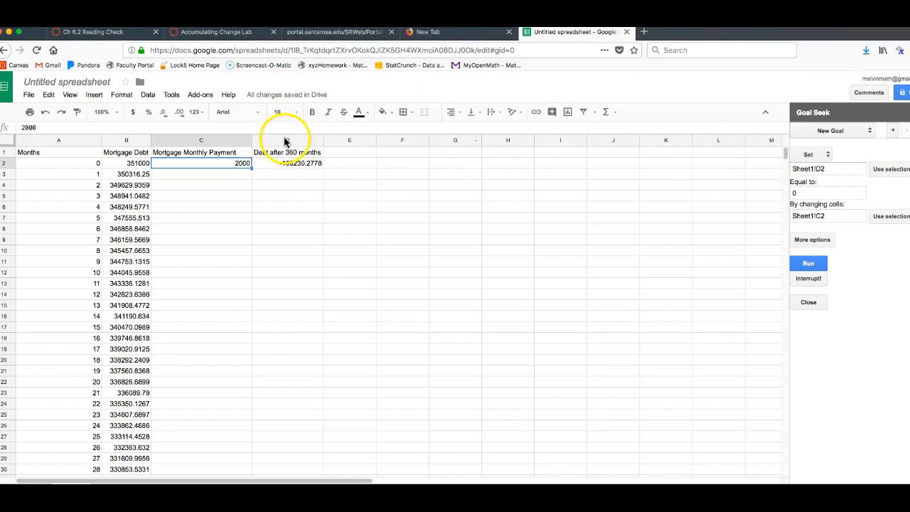
left_click(817, 267)
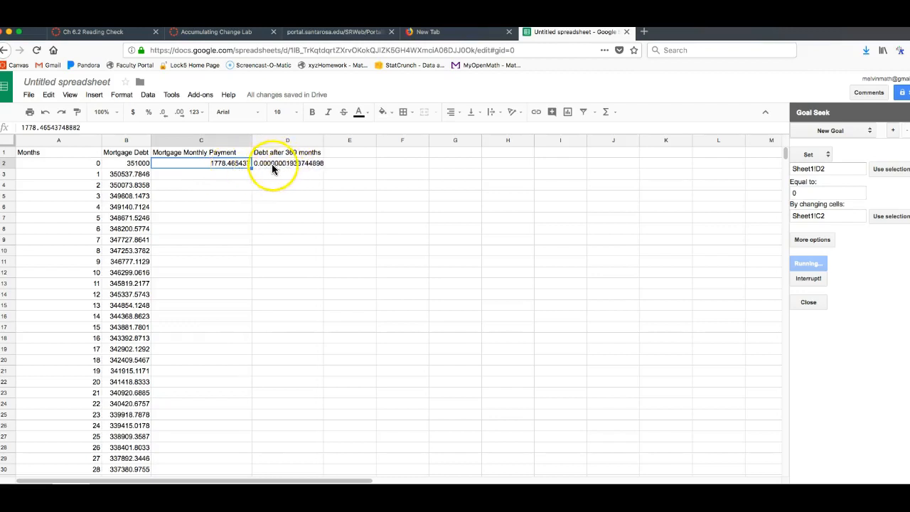
left_click(809, 279)
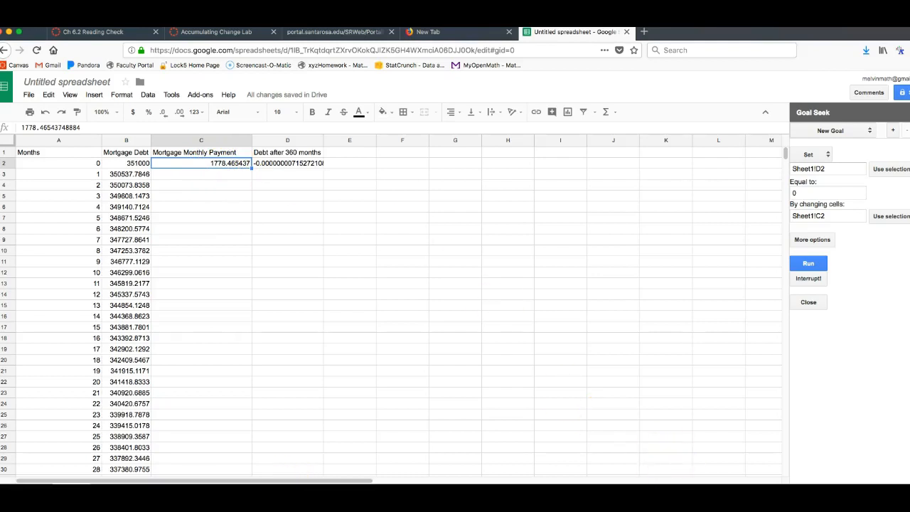
- Switch to the Finance In Class Examples document in Word and write "The monthly mortgage payment is $1778.47" below the P360 equation
left_click(412, 497)
left_click(735, 345)
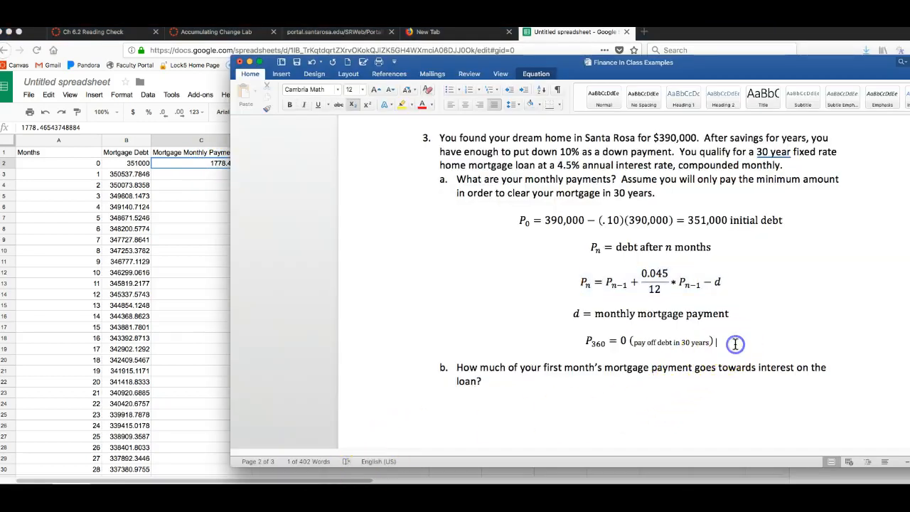
key("Return")
key("Return")
type("The monthly")
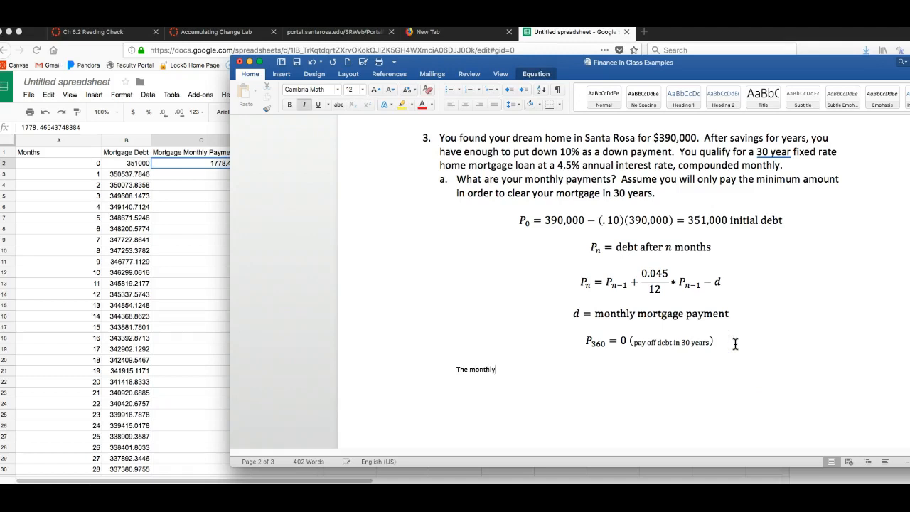
key("BackSpace")
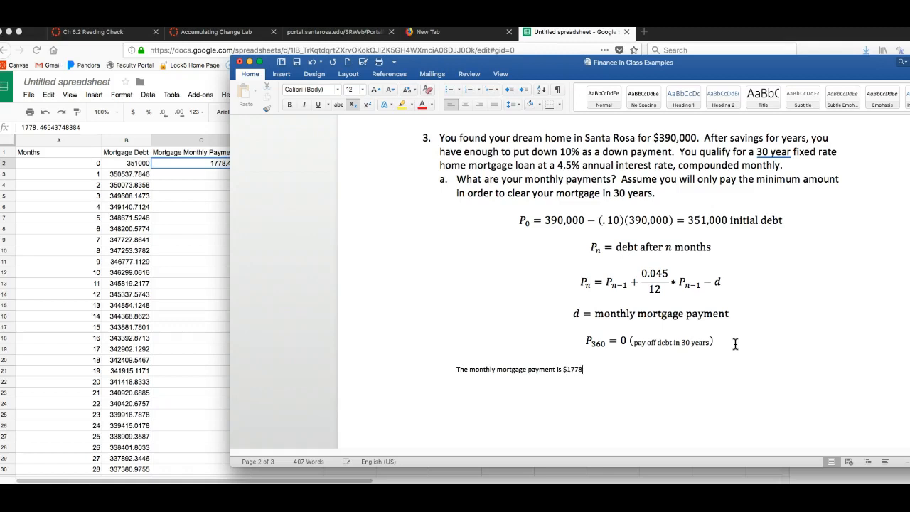
type("7")
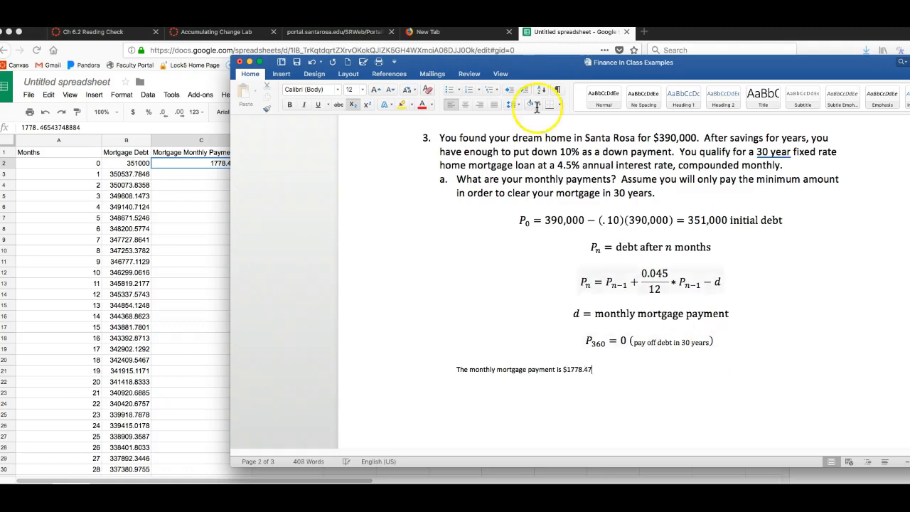
- Remove the subscript formatting from the monthly mortgage payment sentence and select its amount, $1778.47
left_click_drag(452, 63, 511, 66)
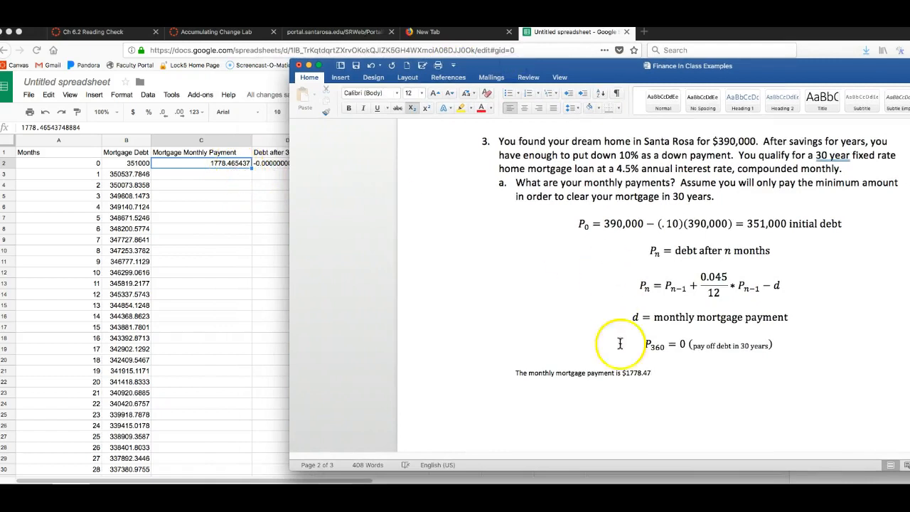
left_click(486, 366)
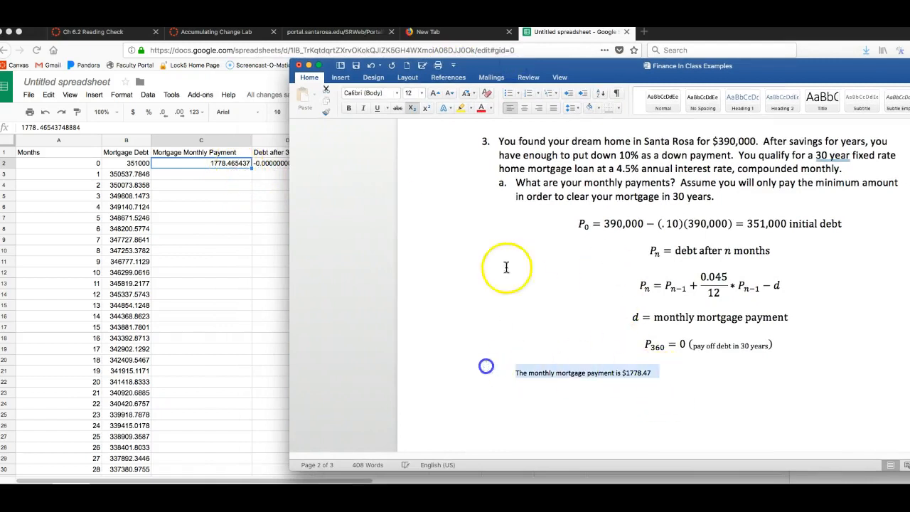
left_click(411, 108)
left_click(724, 370)
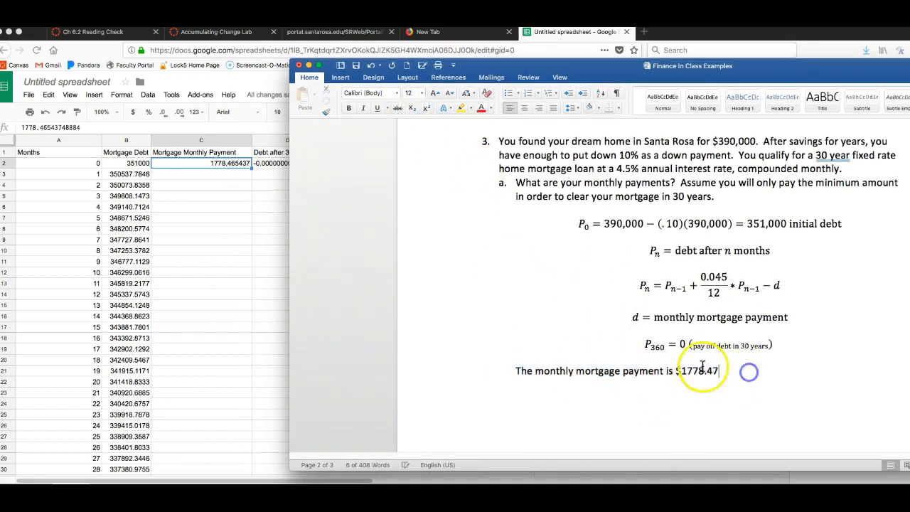
left_click_drag(719, 370, 679, 370)
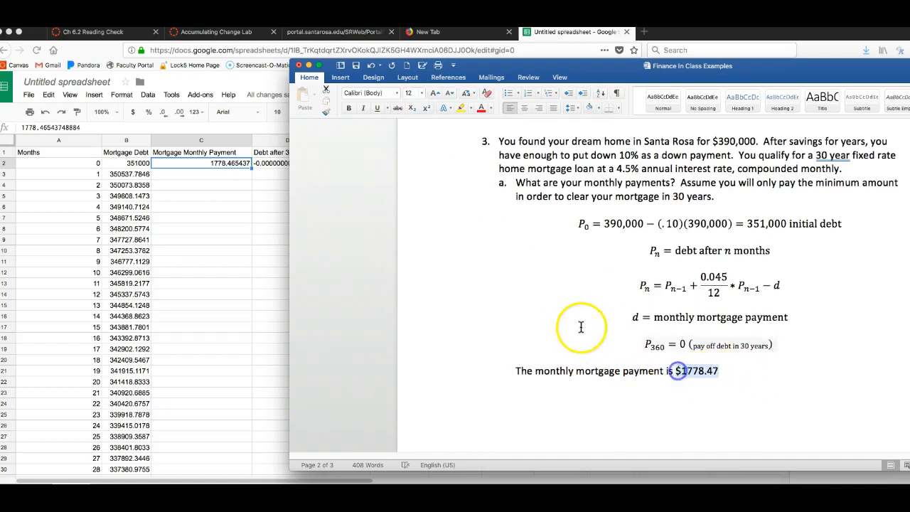